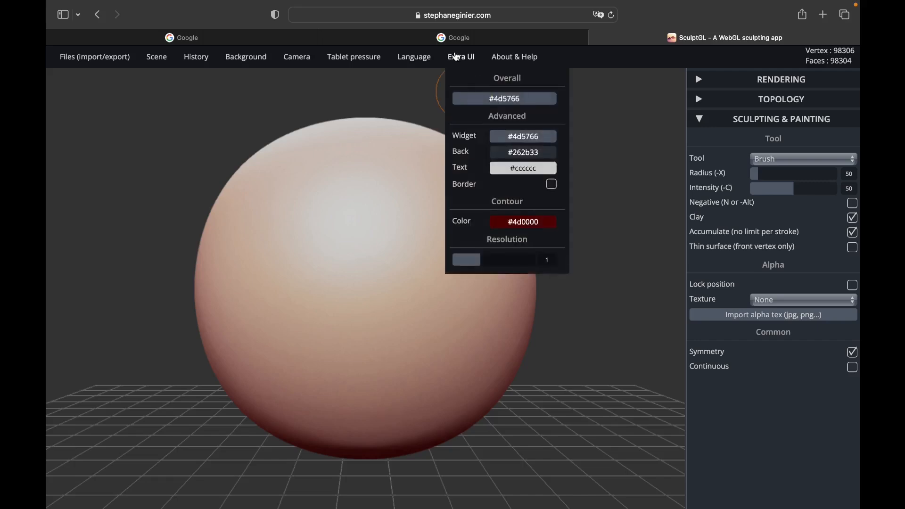
Search Google for the SculptGL developer's name and open the developer's homepage from the results.
click(447, 40)
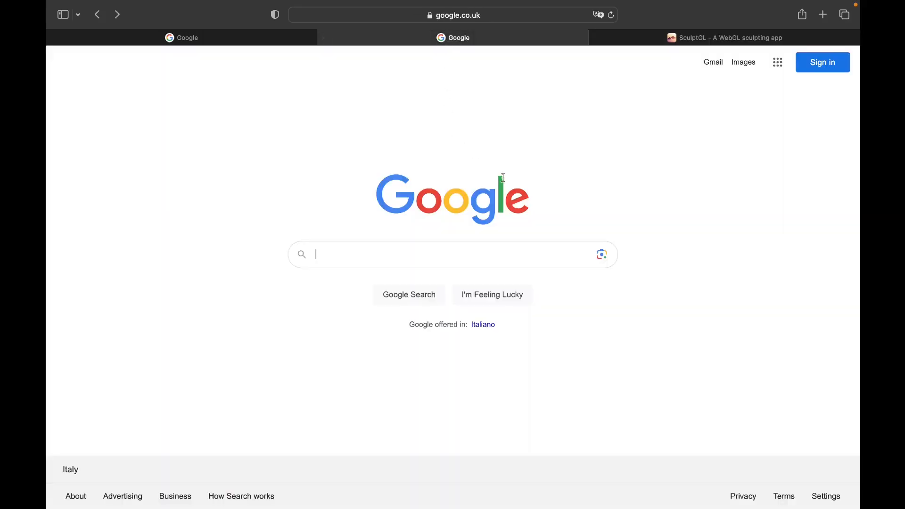
click(440, 258)
text(st)
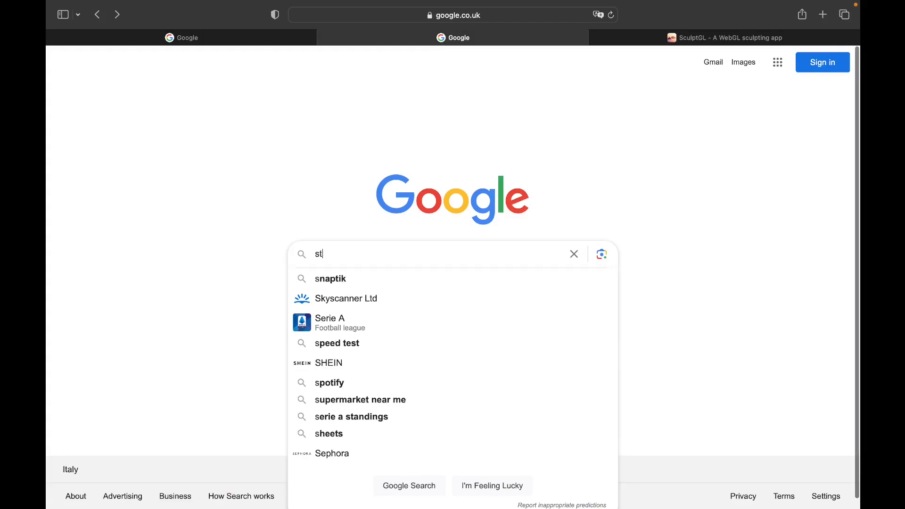
text(ephane)
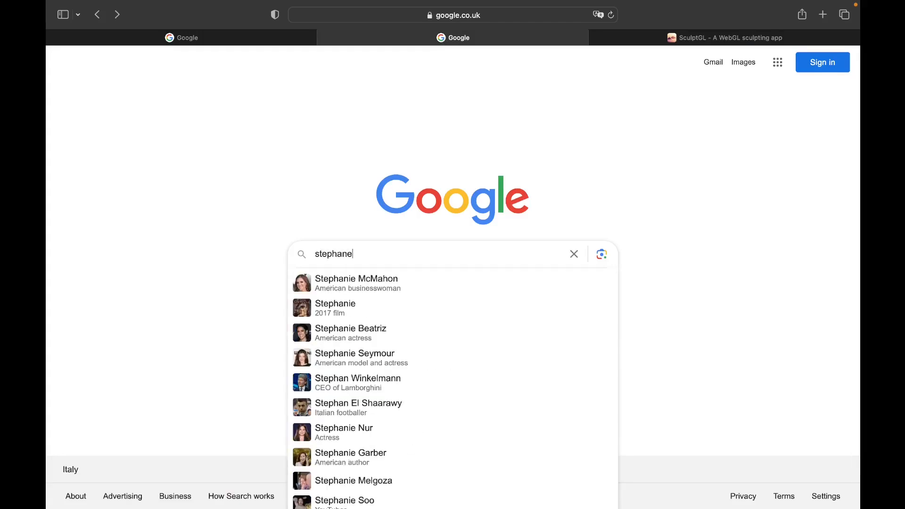
text( ginier)
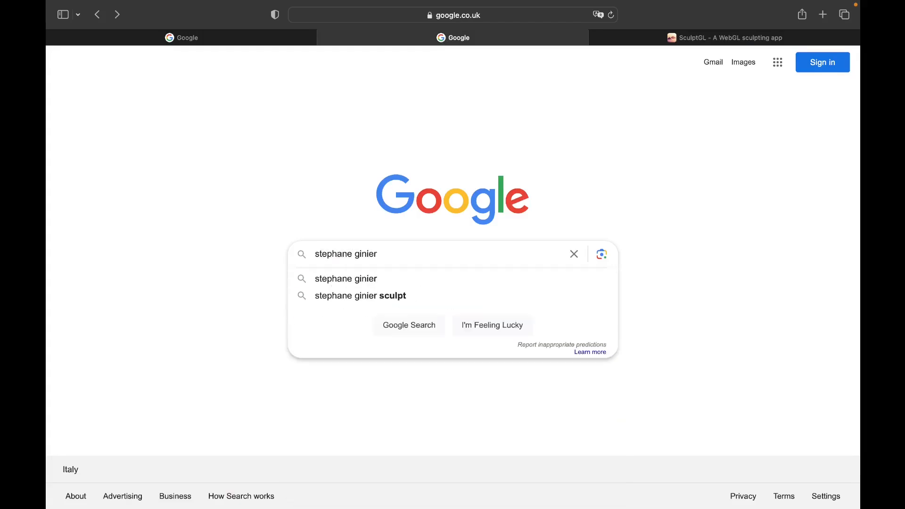
key(Return)
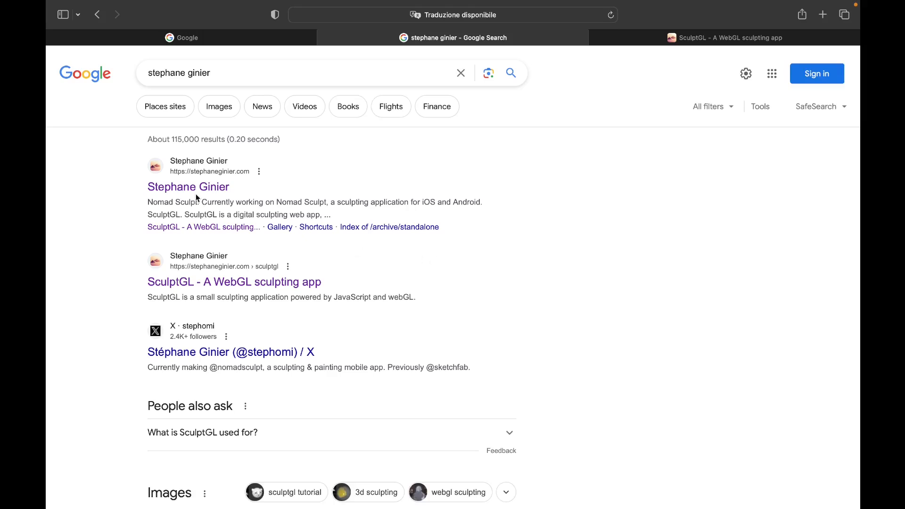
click(193, 189)
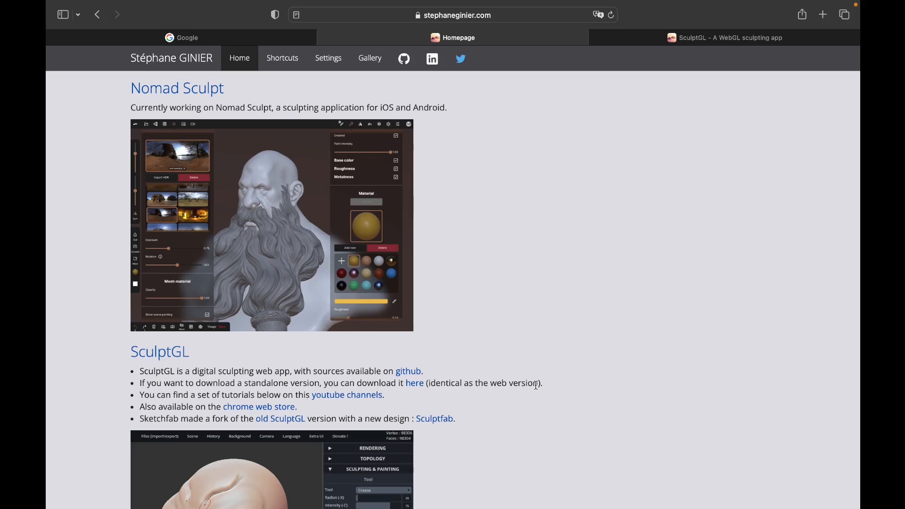
Search Google for "sculptgl" in the other Google tab and open the SculptGL - A WebGL sculpting app result.
click(218, 37)
text(sc)
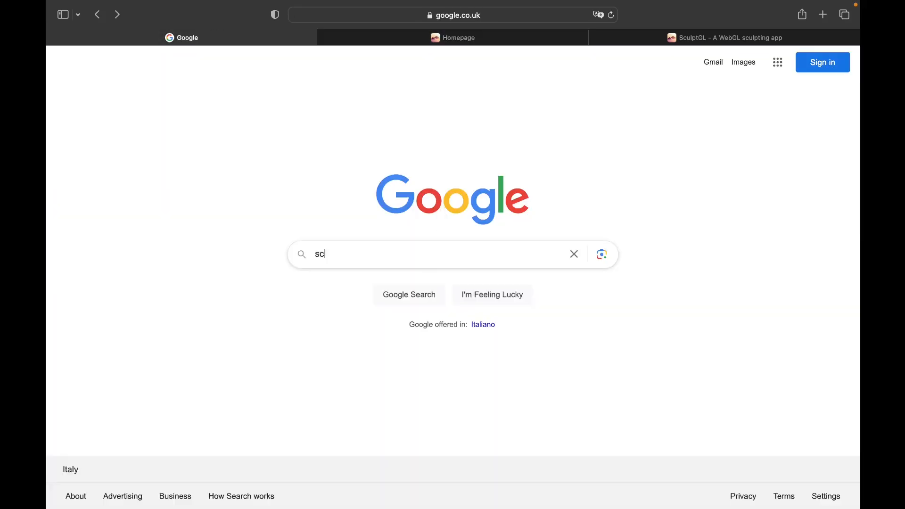
text(ulptgl)
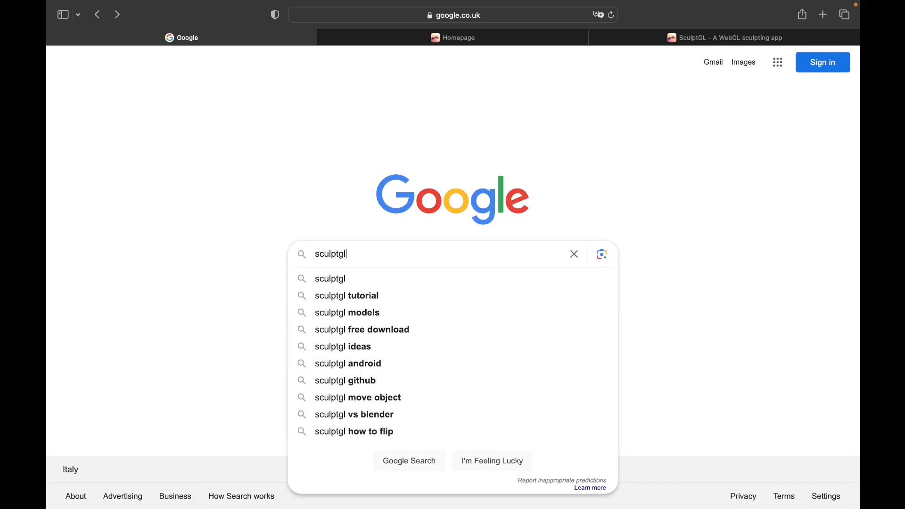
key(Return)
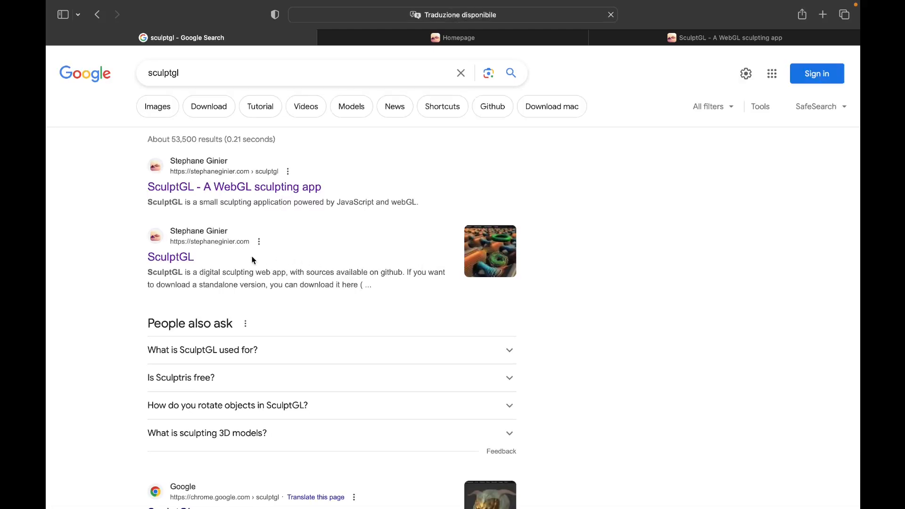
click(205, 182)
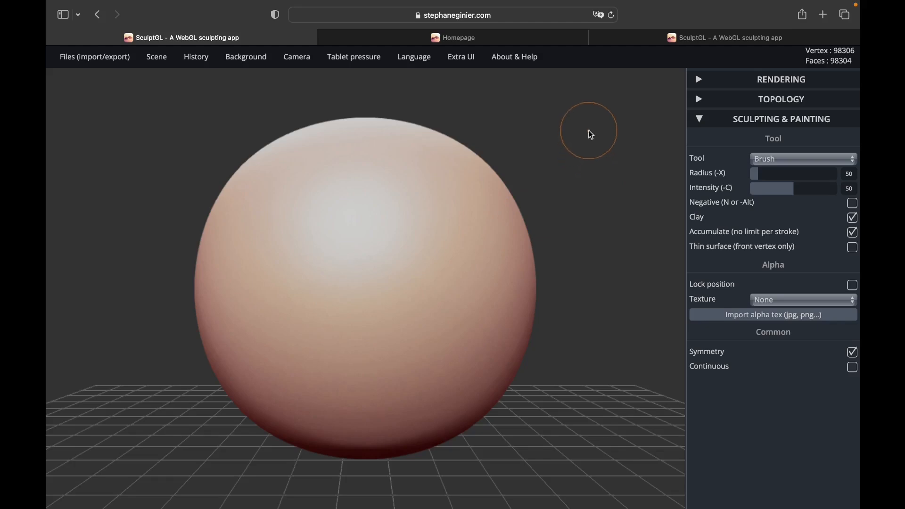
Orbit around the default sphere to examine it from different angles, restoring the front view after each turn.
mouse_move(592, 124)
mouse_down()
mouse_move(600, 147)
mouse_move(582, 208)
mouse_move(380, 269)
mouse_move(182, 197)
mouse_move(171, 134)
mouse_move(203, 315)
mouse_move(541, 447)
mouse_move(588, 246)
mouse_move(593, 288)
mouse_up()
mouse_move(427, 231)
right_down()
mouse_move(392, 247)
mouse_move(387, 307)
mouse_move(530, 290)
mouse_move(413, 184)
mouse_move(268, 228)
mouse_move(412, 275)
mouse_move(356, 192)
mouse_move(363, 243)
right_up()
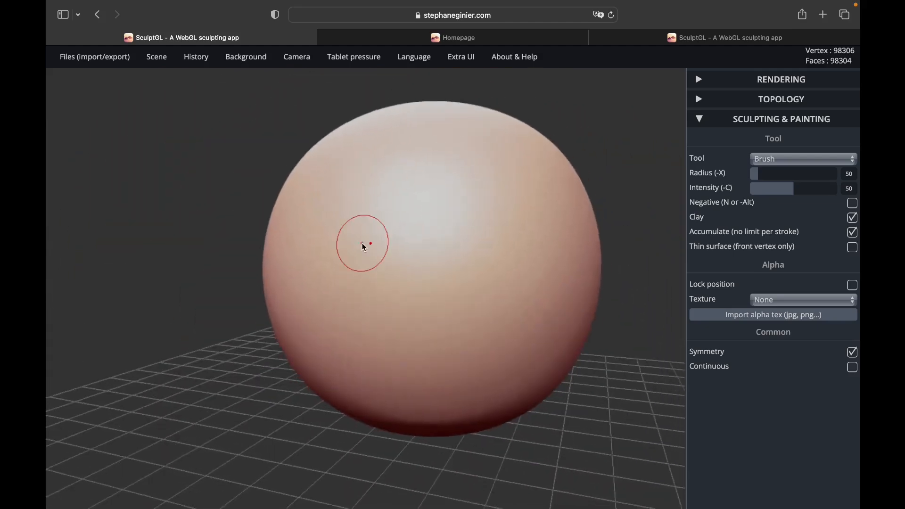
key(space)
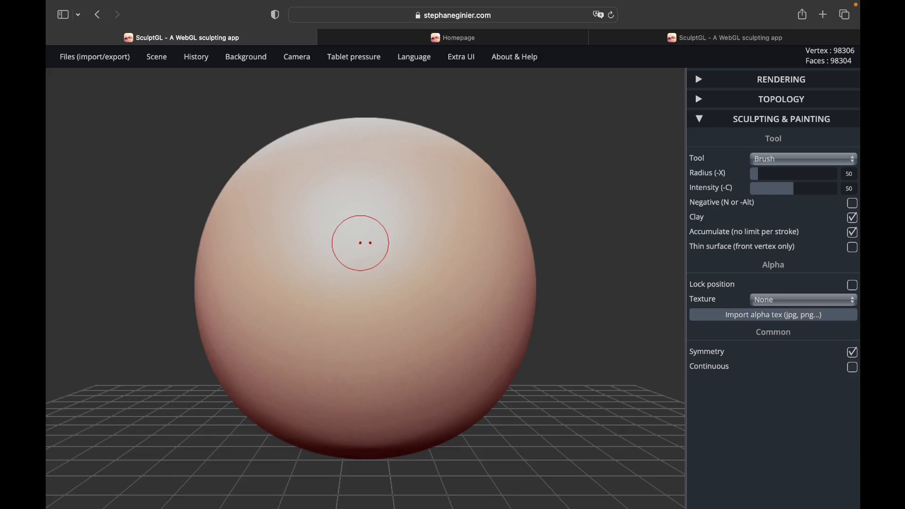
mouse_move(363, 244)
right_down()
mouse_move(361, 256)
mouse_move(411, 285)
mouse_move(485, 253)
mouse_move(415, 204)
mouse_move(249, 287)
mouse_move(289, 352)
mouse_move(447, 316)
mouse_move(473, 204)
mouse_move(287, 189)
mouse_move(236, 266)
mouse_move(381, 292)
mouse_move(483, 188)
mouse_move(329, 196)
mouse_move(325, 259)
right_up()
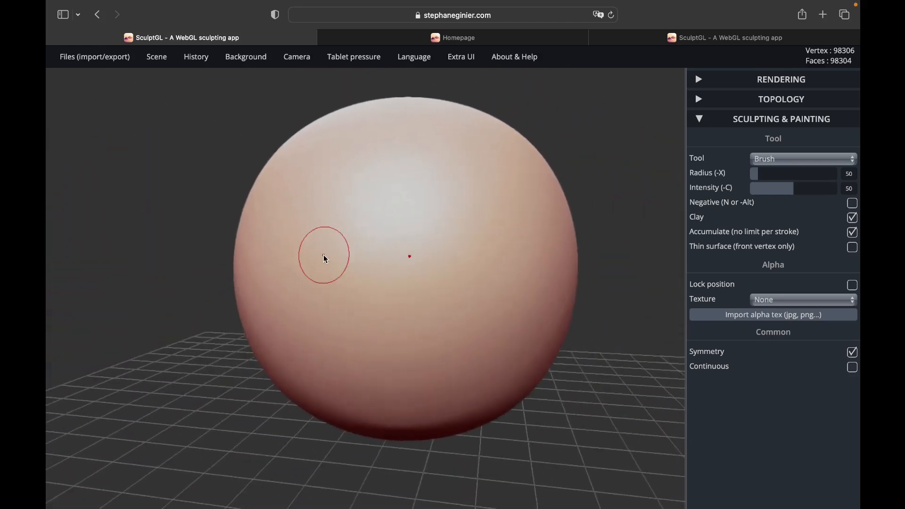
key(space)
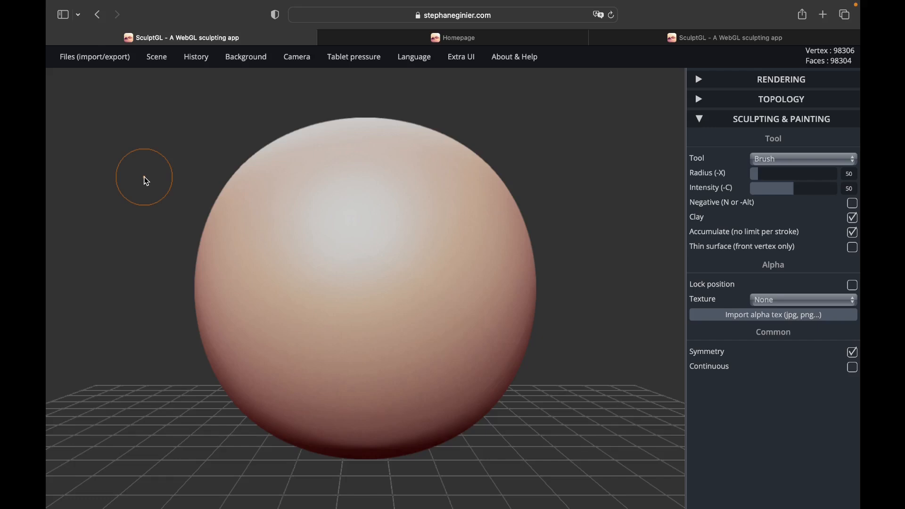
Pan the view across the scene, starting from the empty background and from the sphere's surface, and restore the default view.
key(n)
middle_drag(108, 176, 100, 150)
alt+drag(99, 147, 78, 77)
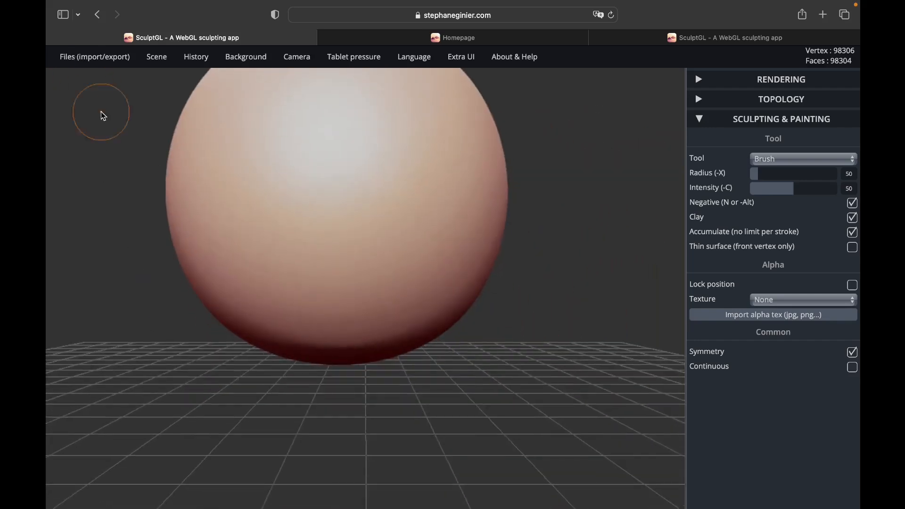
key(f)
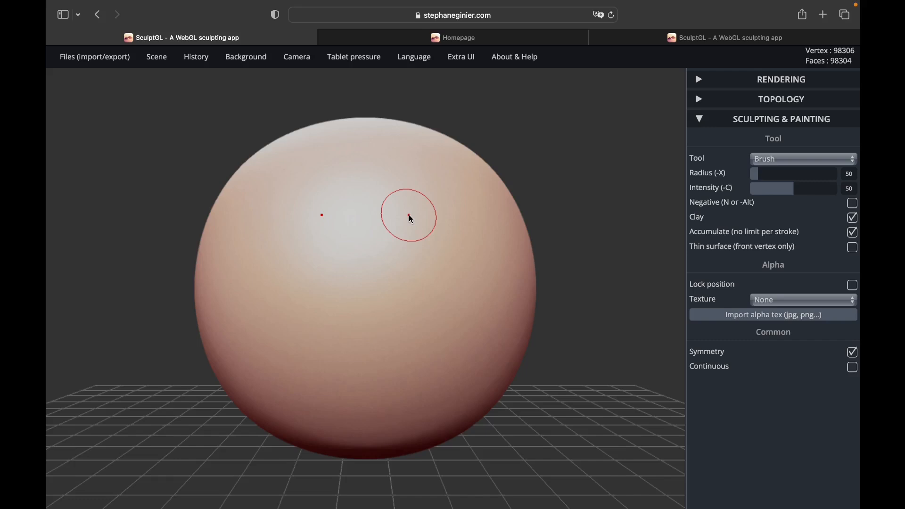
key(n)
mouse_move(409, 214)
middle_down()
mouse_move(275, 206)
mouse_move(397, 194)
mouse_move(497, 238)
mouse_move(293, 279)
mouse_move(332, 136)
mouse_move(481, 193)
middle_up()
alt+right_drag(480, 192, 350, 213)
key(space)
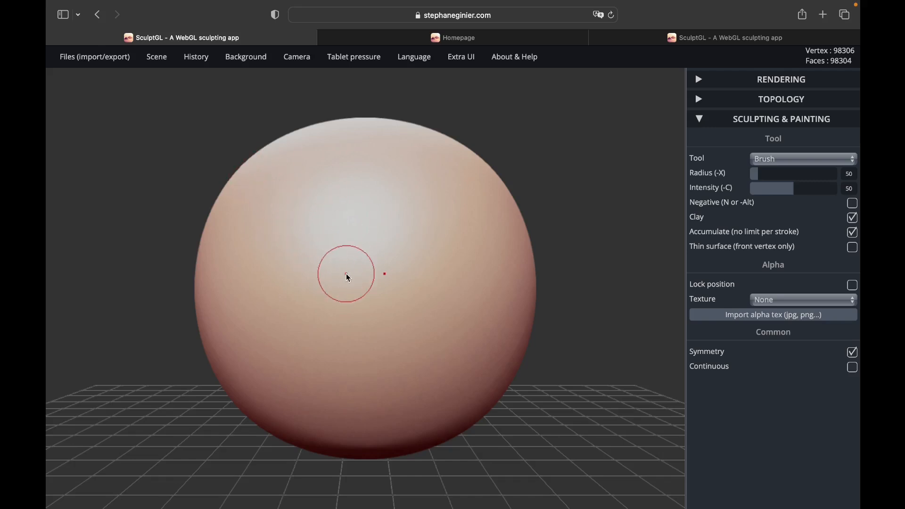
Zoom in and out on the sphere to examine it close up and from a distance.
scroll(350, 277, up, 5)
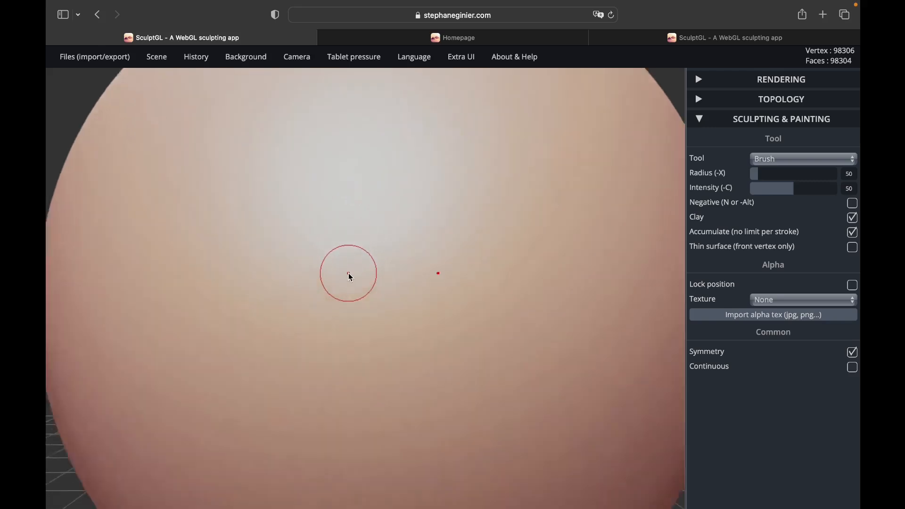
scroll(351, 278, down, 10)
scroll(351, 277, up, 5)
scroll(350, 277, down, 8)
scroll(351, 277, up, 7)
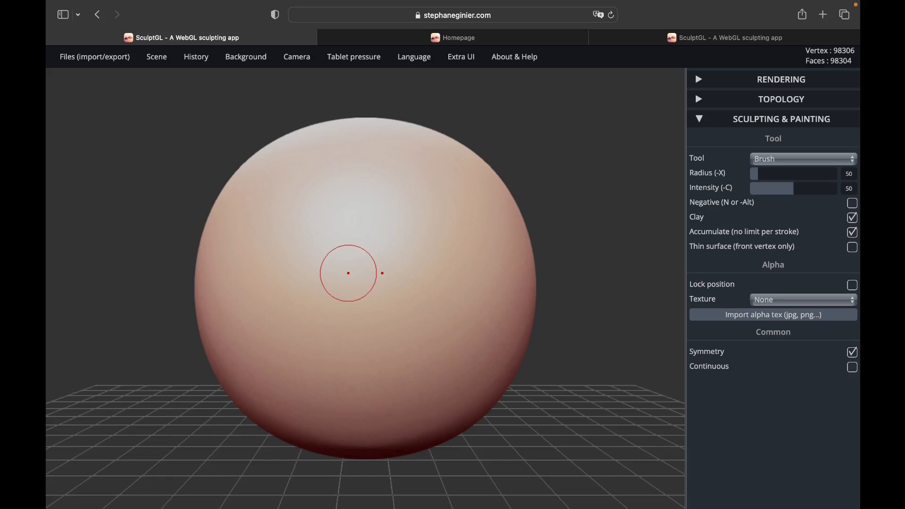
key(ctrl)
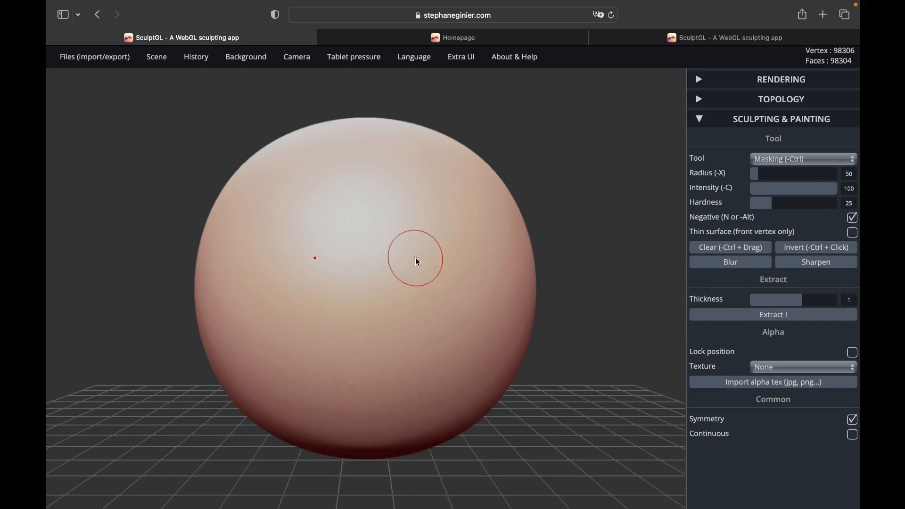
mouse_move(416, 258)
ctrl+right_down()
mouse_move(655, 244)
mouse_move(381, 262)
mouse_move(358, 176)
mouse_move(341, 205)
mouse_move(341, 363)
mouse_move(334, 321)
mouse_move(213, 297)
mouse_move(154, 296)
mouse_move(316, 293)
mouse_move(316, 96)
mouse_move(336, 439)
mouse_move(314, 293)
mouse_move(590, 281)
mouse_move(366, 273)
mouse_move(222, 289)
mouse_move(104, 285)
ctrl+right_up()
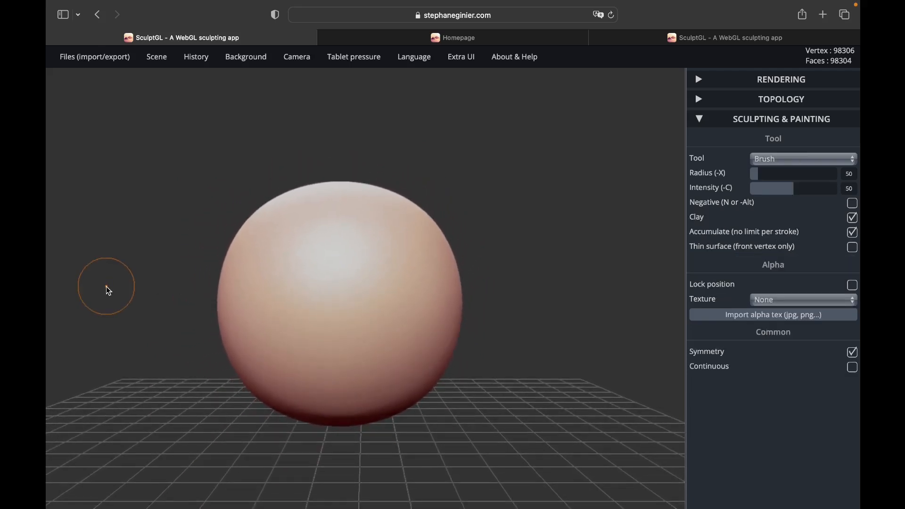
scroll(311, 179, up, 5)
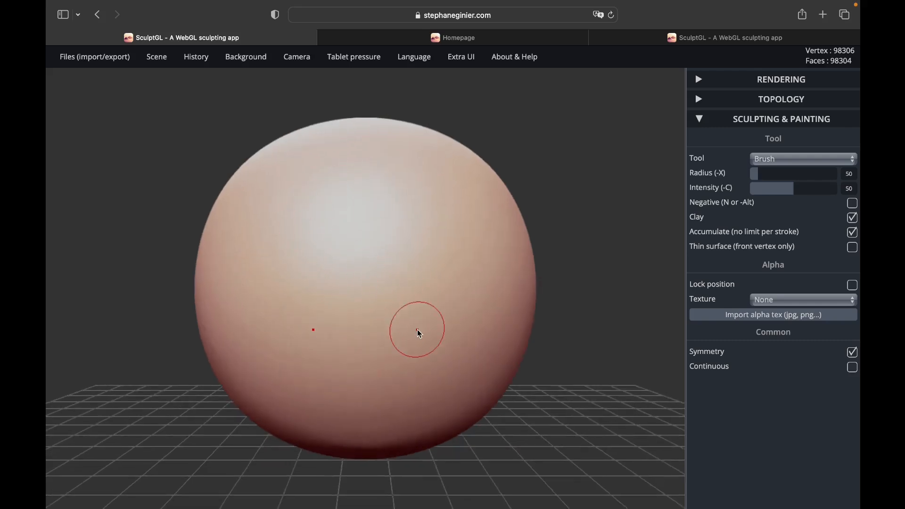
scroll(420, 333, up, 6)
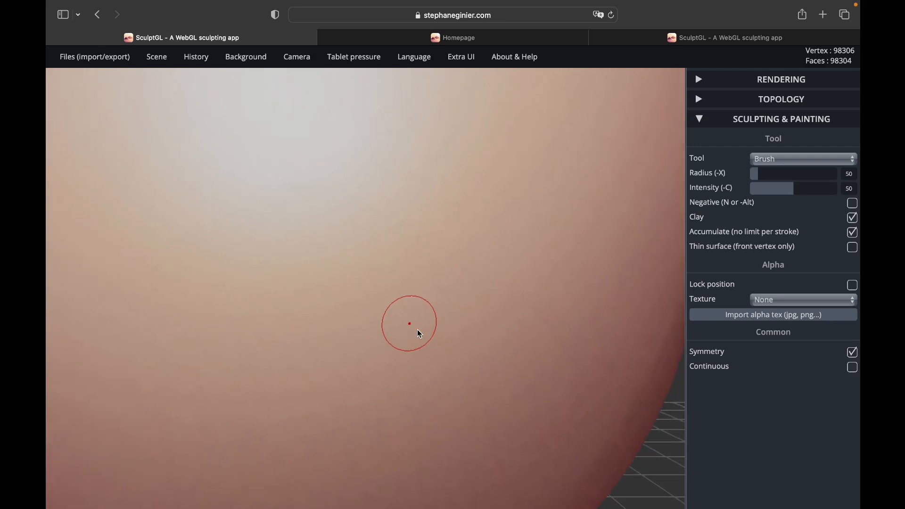
scroll(410, 336, down, 8)
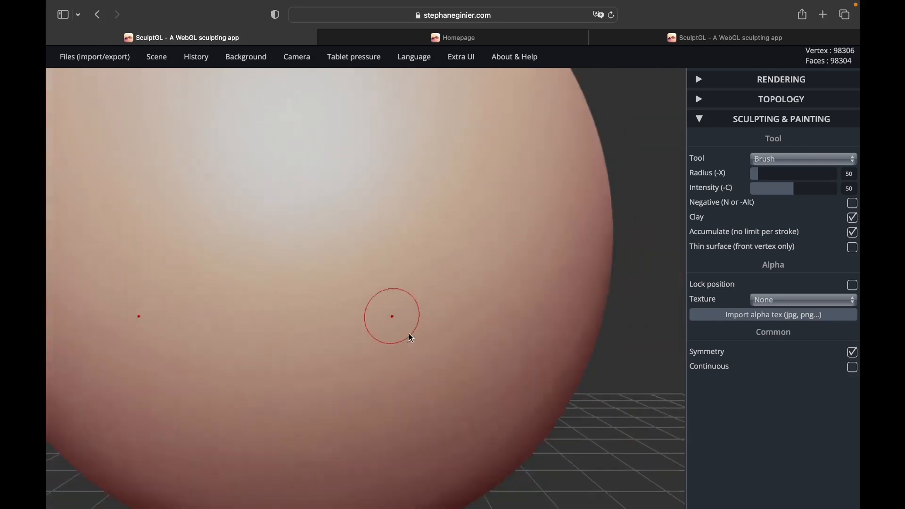
scroll(409, 334, down, 1)
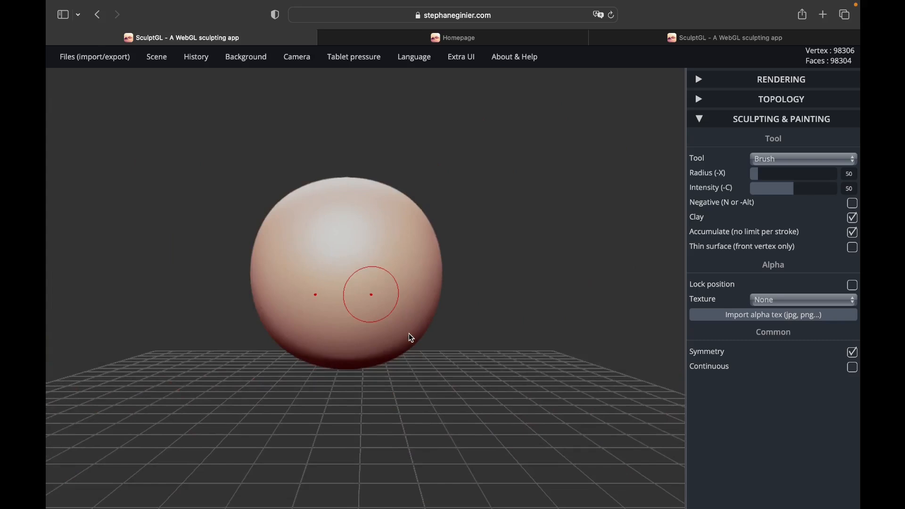
scroll(409, 335, up, 3)
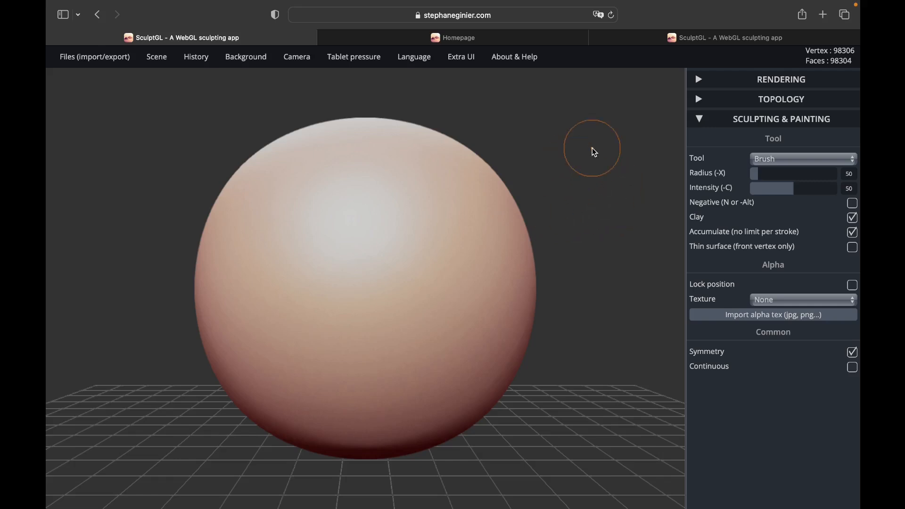
Orbit around the sphere from the empty background to inspect its sides, and return to the front view.
mouse_move(587, 140)
mouse_down()
mouse_move(570, 176)
mouse_move(497, 244)
mouse_move(402, 261)
mouse_move(330, 247)
mouse_move(299, 194)
mouse_move(327, 172)
mouse_move(434, 156)
mouse_move(504, 249)
mouse_move(494, 270)
mouse_move(576, 319)
mouse_move(566, 185)
mouse_up()
drag(615, 290, 307, 292)
drag(575, 363, 563, 220)
key(space)
mouse_move(575, 172)
mouse_down()
mouse_move(513, 243)
mouse_move(431, 279)
mouse_move(352, 265)
mouse_up()
key(f)
Delete the default sphere and enable Scale and center for imported files.
key(Delete)
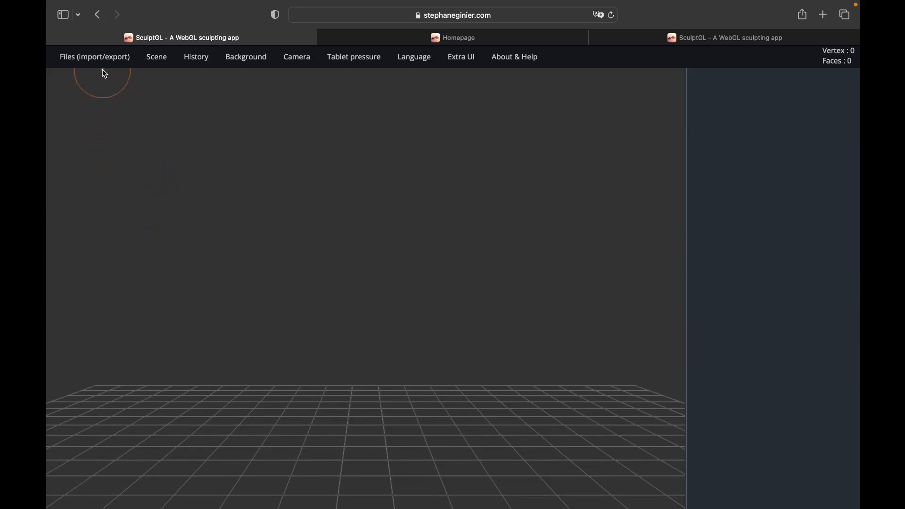
mouse_move(102, 62)
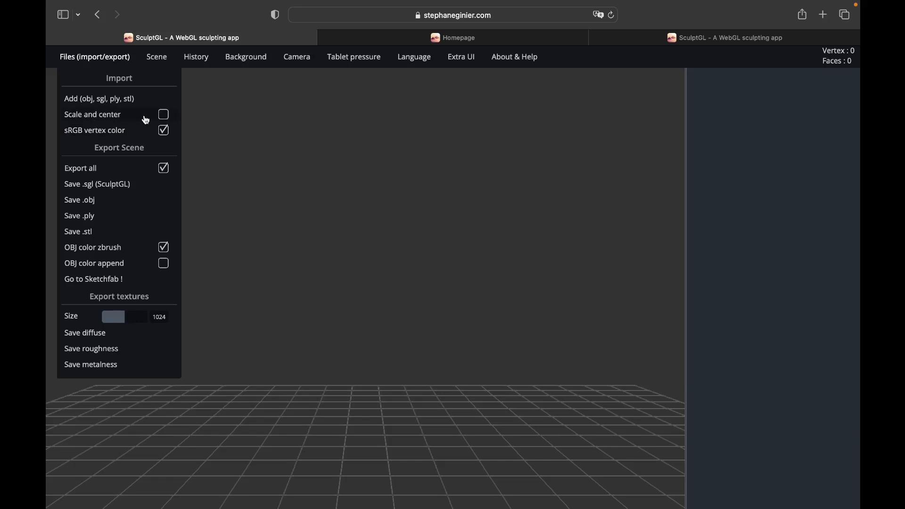
click(164, 116)
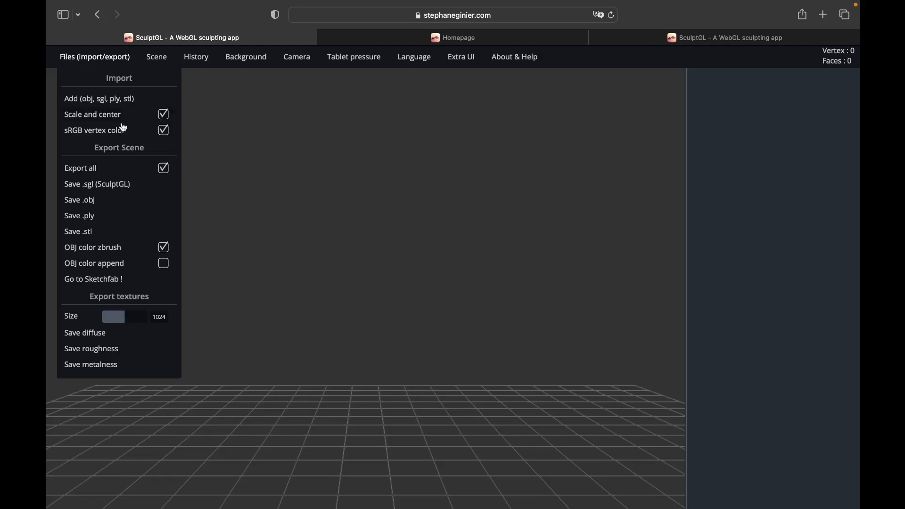
Import Lion.obj from the Desktop folder into the empty scene and look over the model.
click(100, 100)
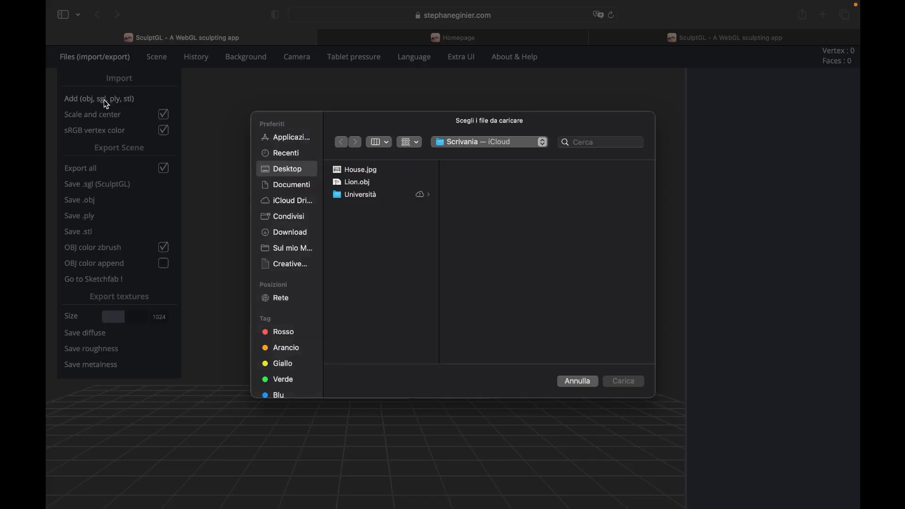
click(356, 184)
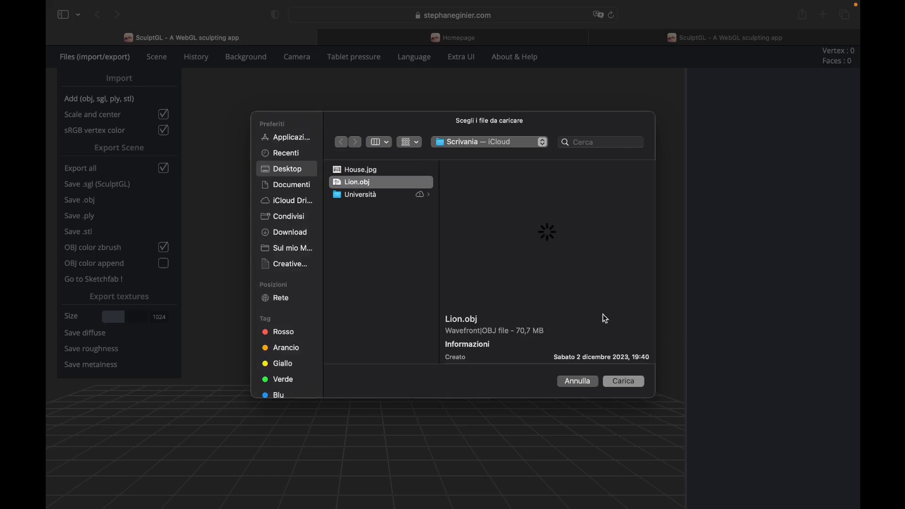
click(629, 381)
mouse_move(569, 279)
mouse_down()
mouse_move(414, 282)
mouse_move(242, 229)
mouse_move(346, 299)
mouse_move(584, 264)
mouse_move(457, 287)
mouse_move(265, 279)
mouse_move(530, 312)
mouse_move(496, 304)
mouse_move(296, 307)
mouse_move(505, 333)
mouse_move(602, 300)
mouse_move(490, 261)
mouse_move(346, 299)
mouse_move(383, 343)
mouse_move(508, 340)
mouse_move(567, 319)
mouse_up()
scroll(530, 312, down, 5)
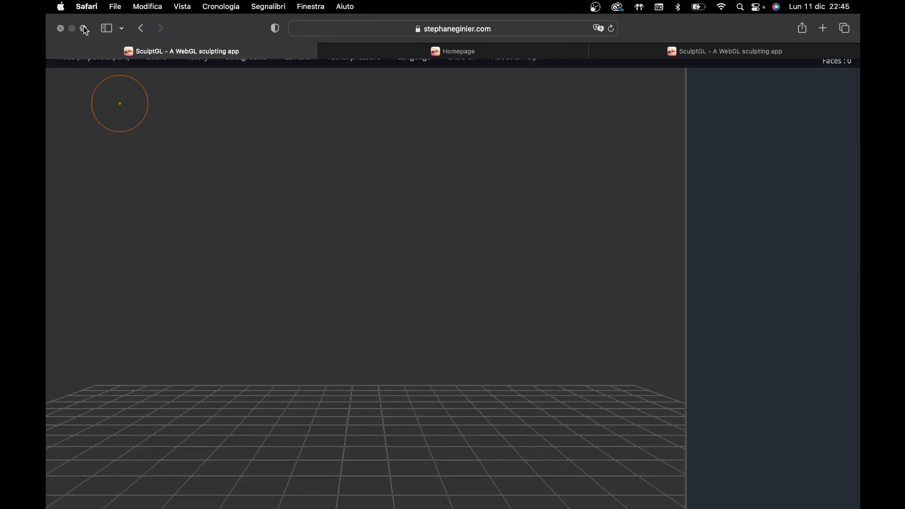
Take the browser window out of full screen and drop Lion.obj from the desktop into the empty scene.
click(84, 27)
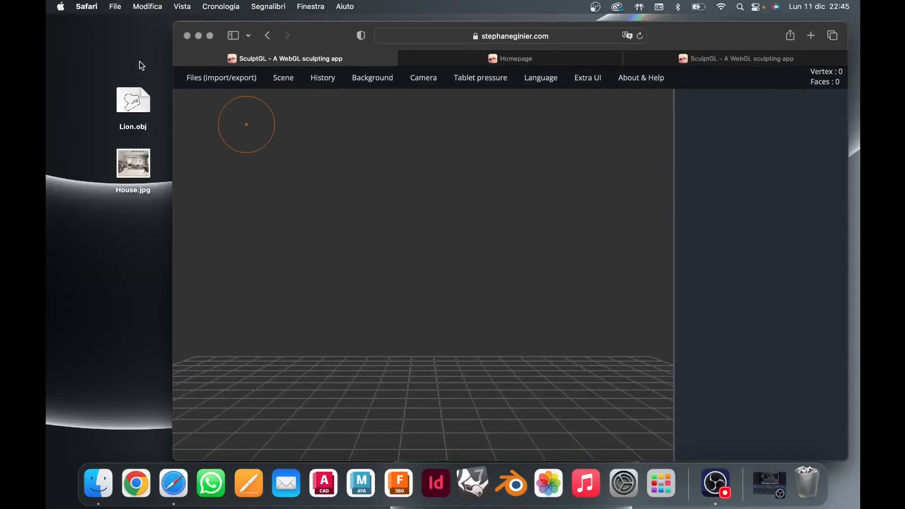
click(134, 100)
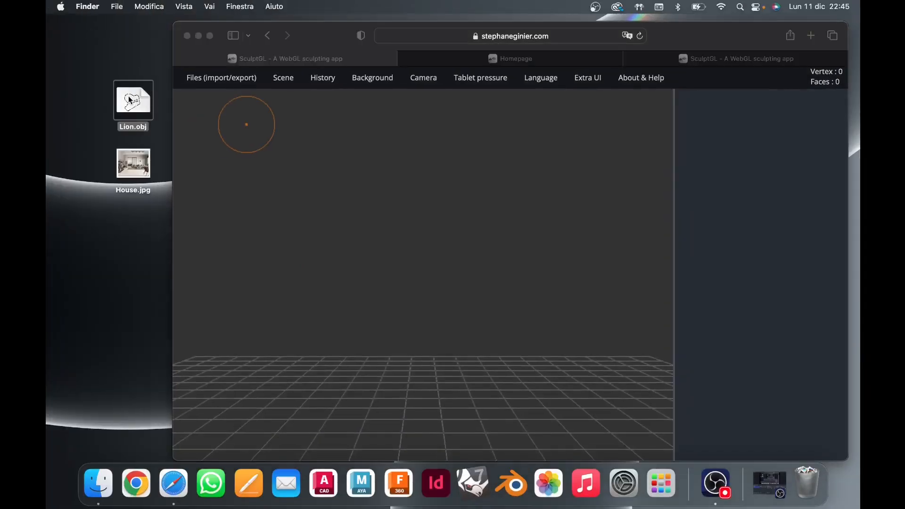
mouse_move(130, 100)
mouse_down()
mouse_move(210, 158)
mouse_move(368, 226)
mouse_up()
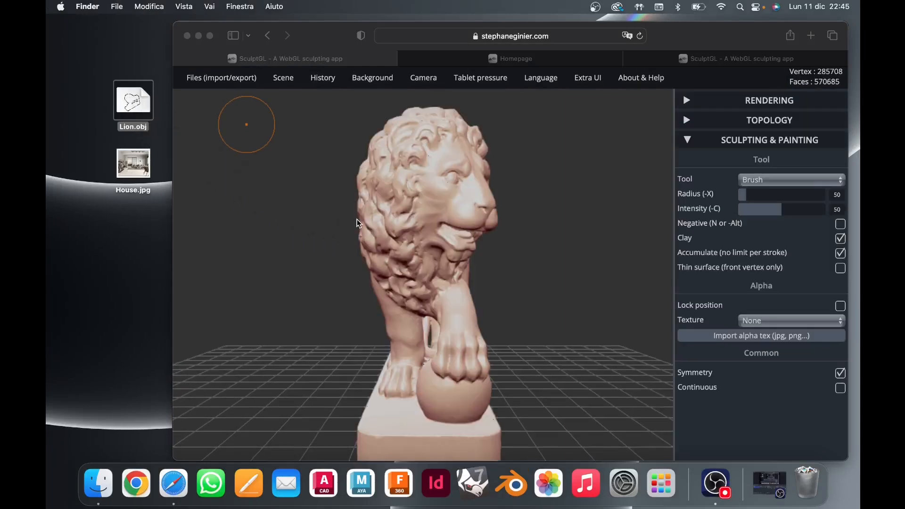
Return the browser window to full screen and orbit around the lion to see its face and side.
click(211, 36)
drag(174, 150, 491, 283)
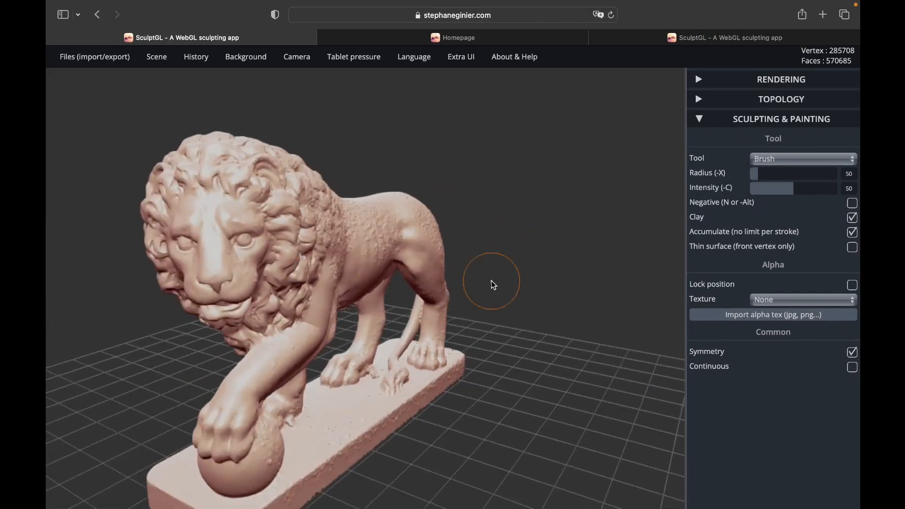
Save the scene as an OBJ file with Export all enabled, and raise the texture export size.
mouse_move(65, 62)
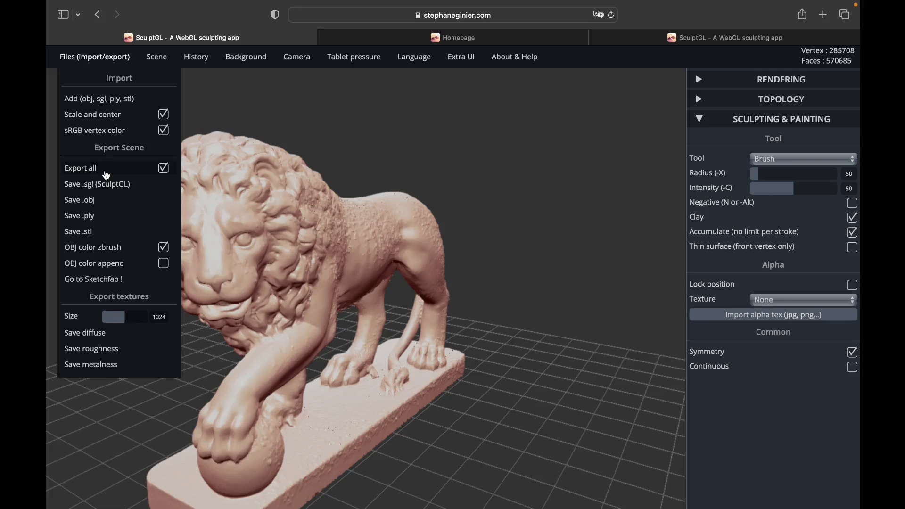
click(163, 174)
click(164, 170)
click(81, 201)
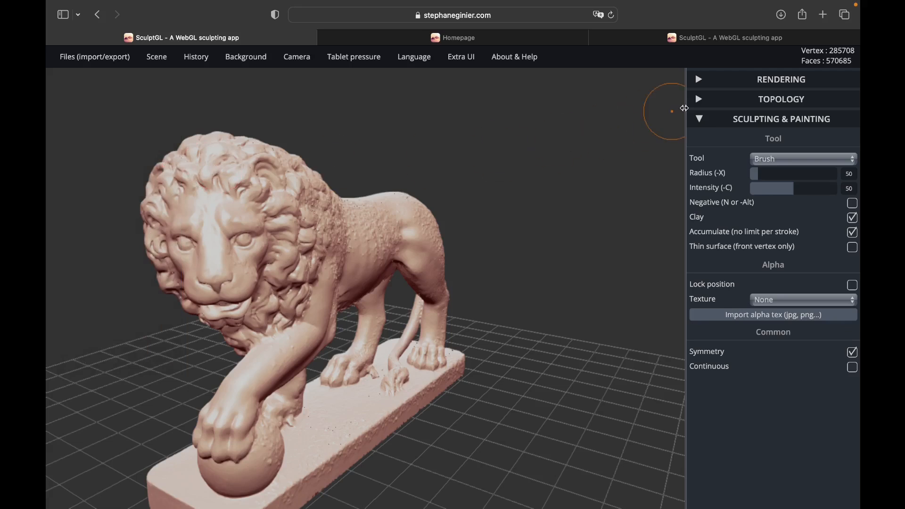
click(782, 16)
mouse_move(88, 58)
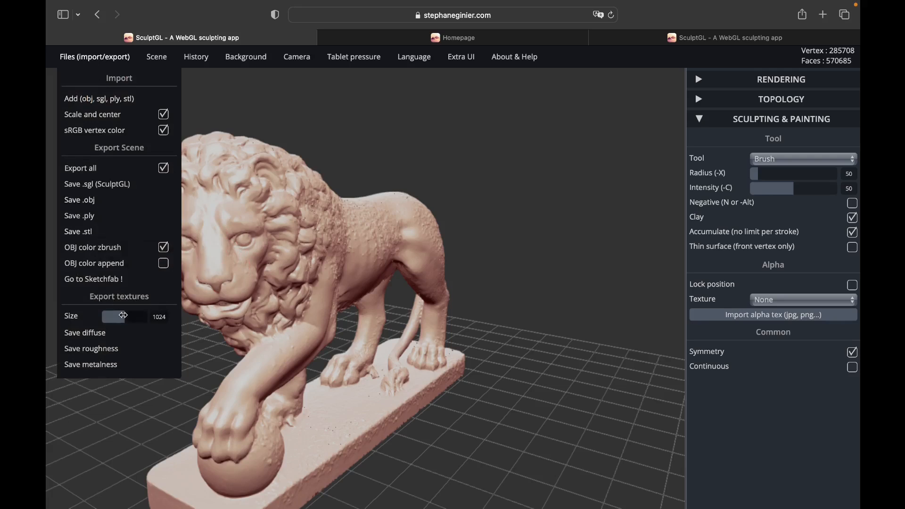
mouse_move(124, 316)
mouse_down()
mouse_move(109, 316)
mouse_move(135, 315)
mouse_up()
Clear the whole scene, including the lion model, and confirm the removal.
mouse_move(158, 58)
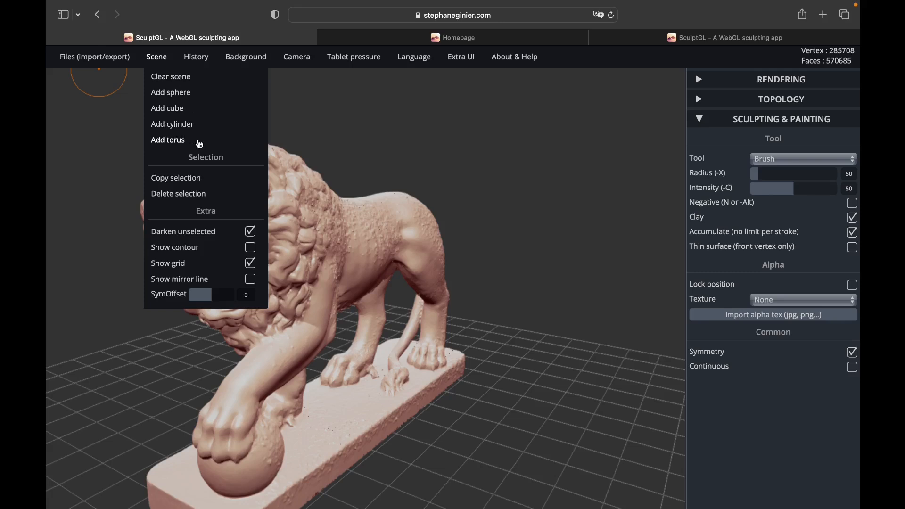
click(182, 77)
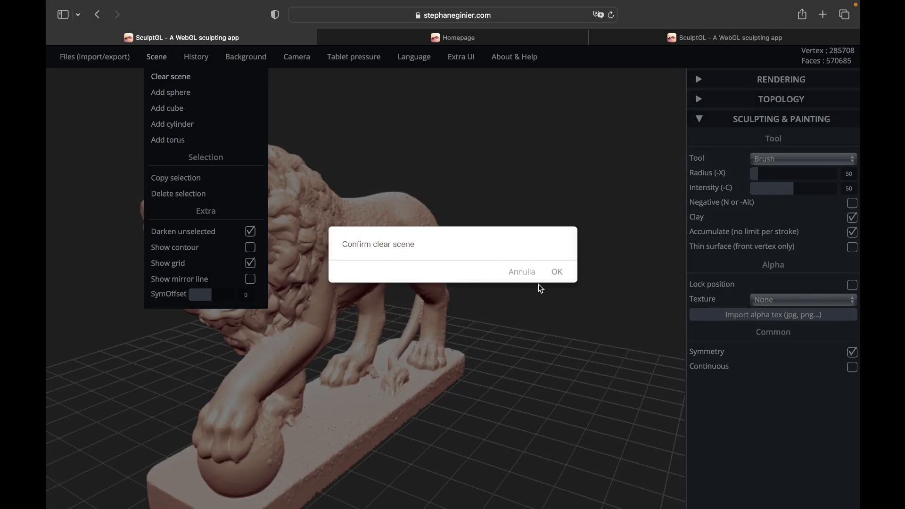
click(562, 275)
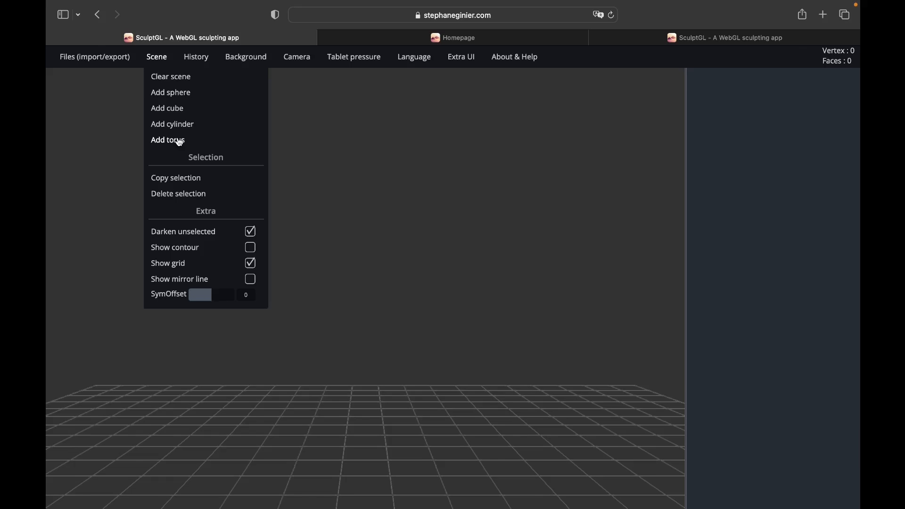
Add a sphere, a cube, a cylinder and a torus to the empty scene.
click(181, 96)
click(178, 108)
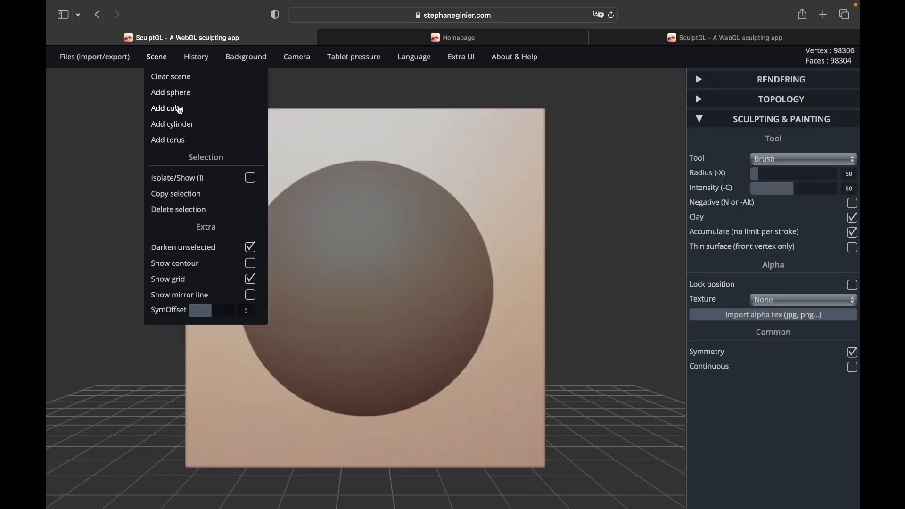
click(178, 125)
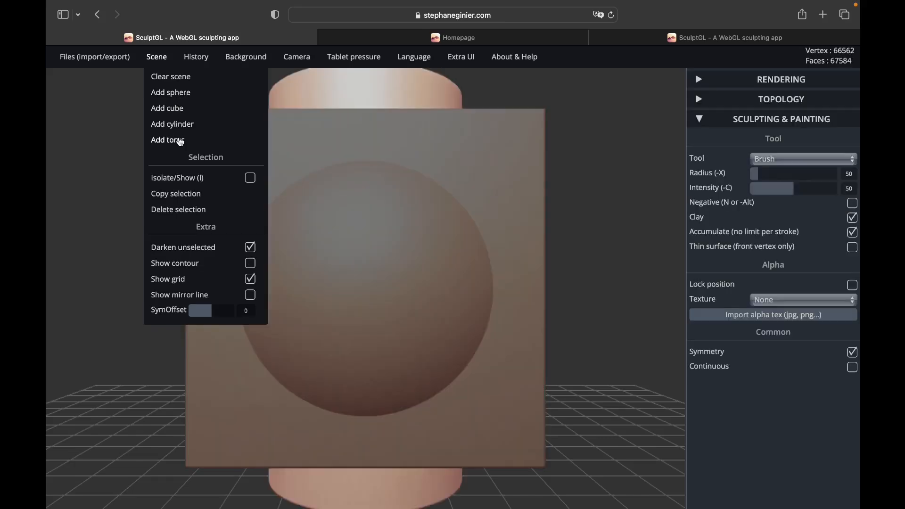
click(180, 141)
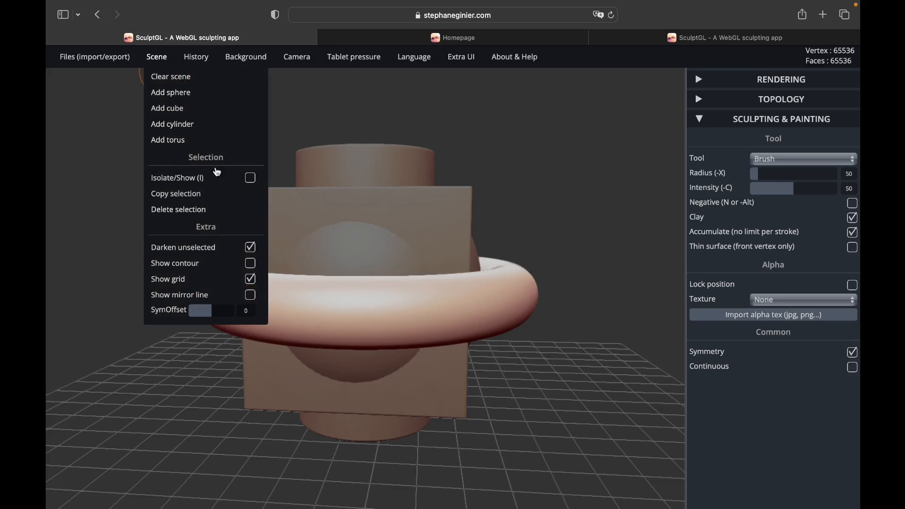
Isolate the torus, show all objects again, and delete the torus.
click(250, 179)
click(250, 179)
click(250, 179)
click(250, 179)
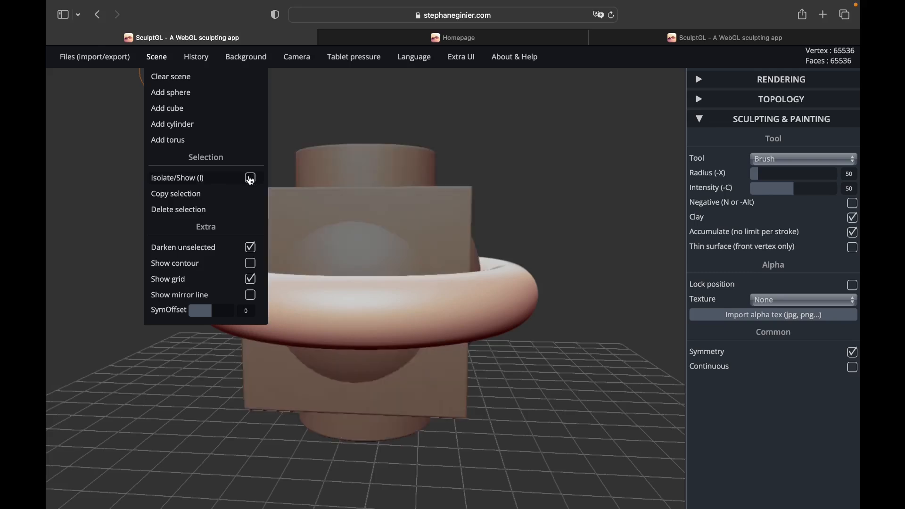
click(178, 210)
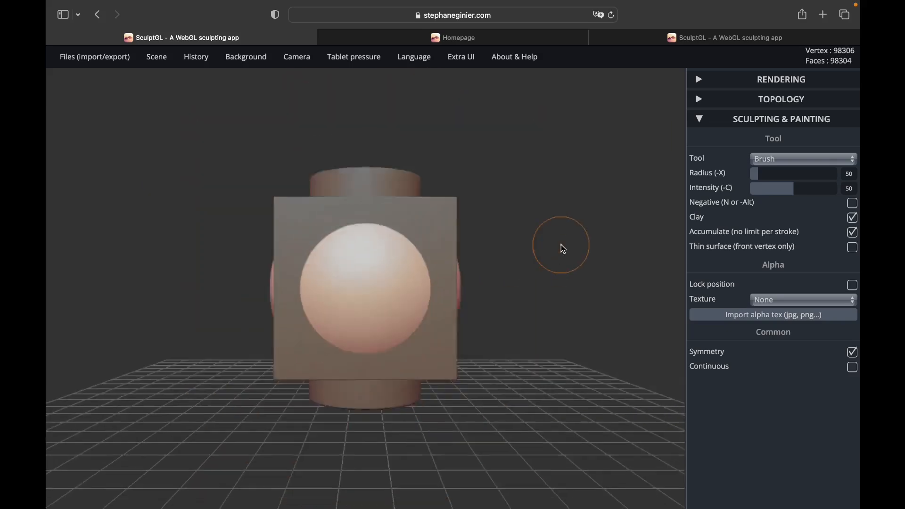
Add the cube and the cylinder to the sphere's selection and merge the three objects into one.
mouse_move(510, 239)
mouse_down()
mouse_move(432, 292)
mouse_move(358, 285)
mouse_move(443, 314)
mouse_move(543, 273)
mouse_move(499, 218)
mouse_move(428, 236)
mouse_move(434, 275)
mouse_up()
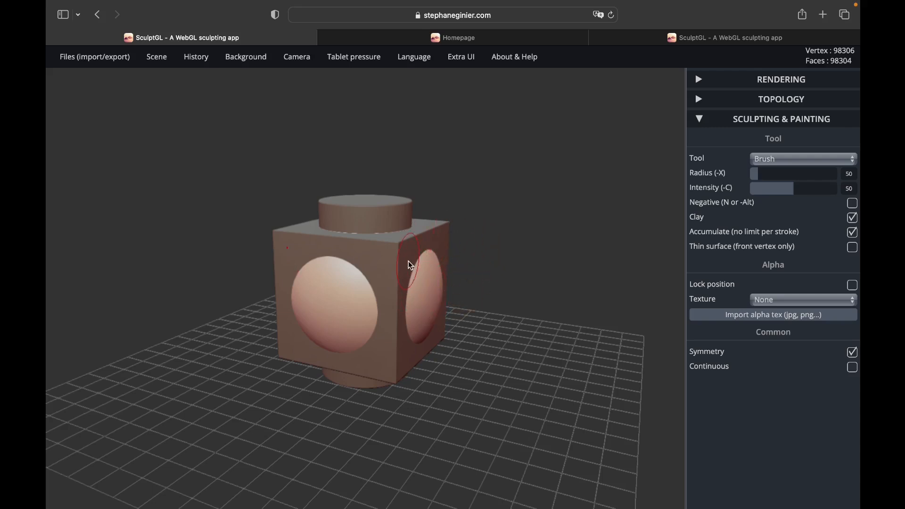
key(shift)
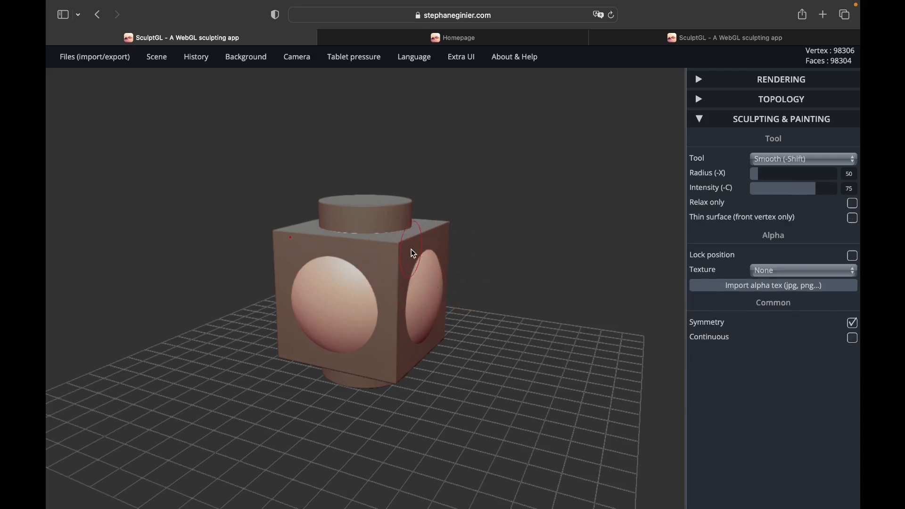
shift+click(411, 249)
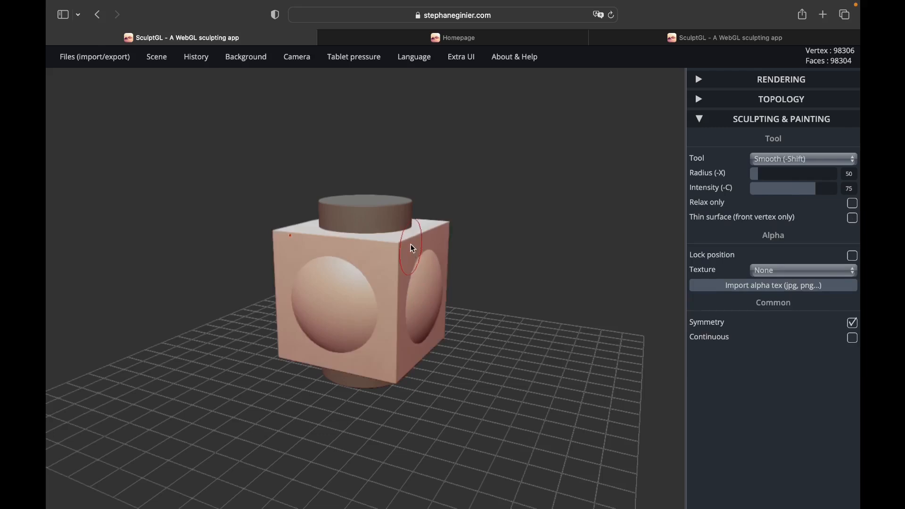
shift+click(384, 214)
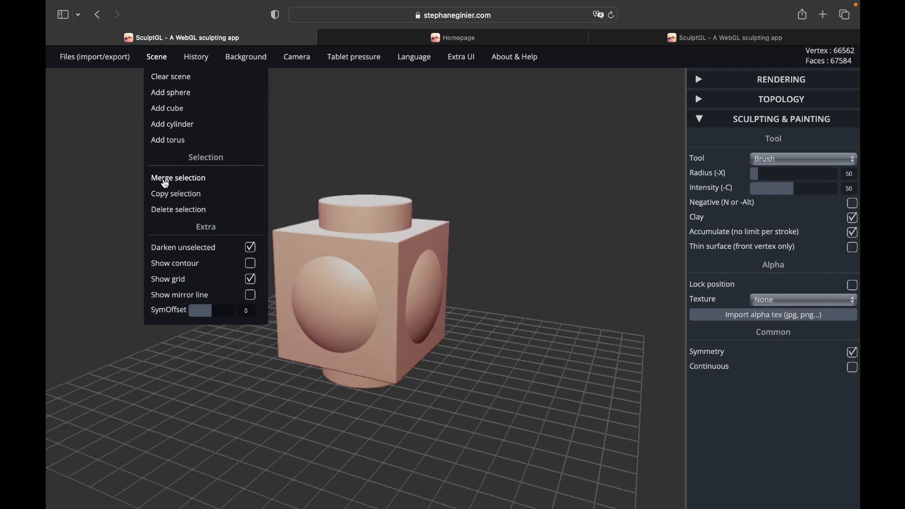
click(191, 180)
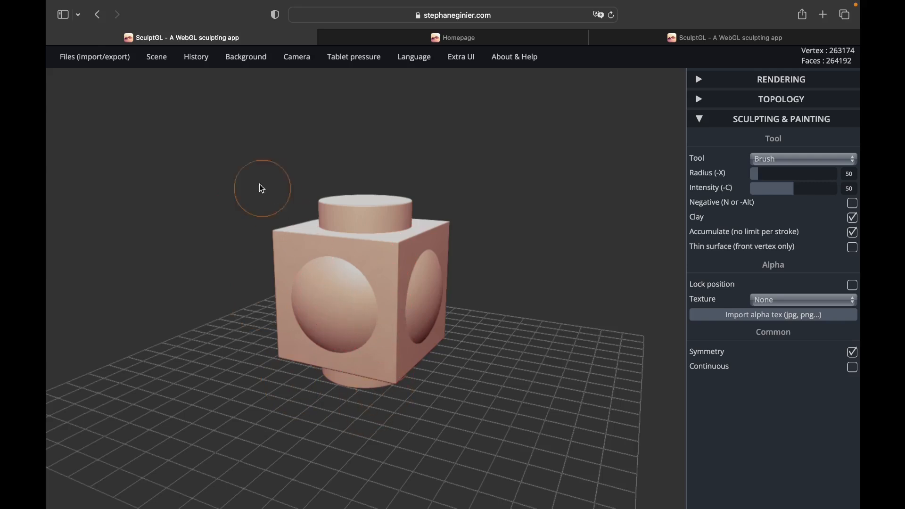
Switch the darkening of unselected objects off and on to compare, leaving it enabled.
scroll(283, 221, up, 5)
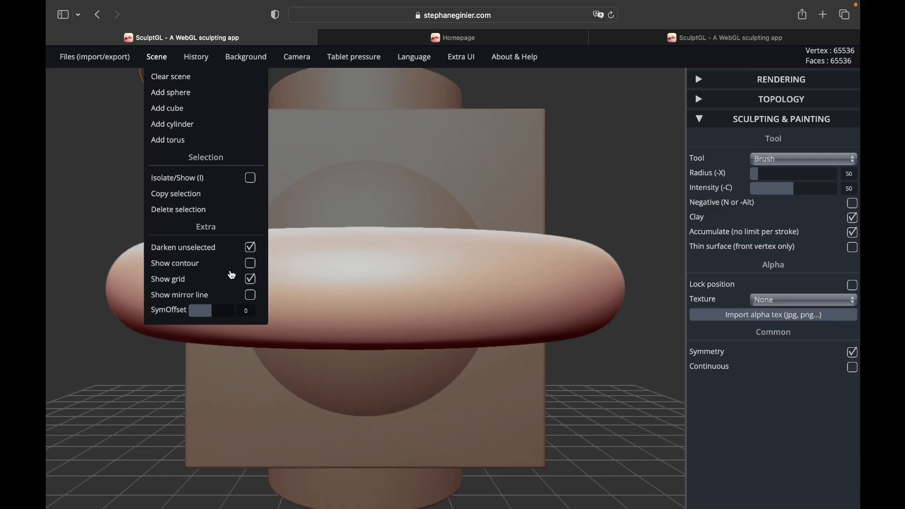
click(250, 248)
click(251, 248)
click(251, 248)
click(251, 249)
Switch the contour around the selected torus on and off to compare, leaving it disabled.
click(250, 265)
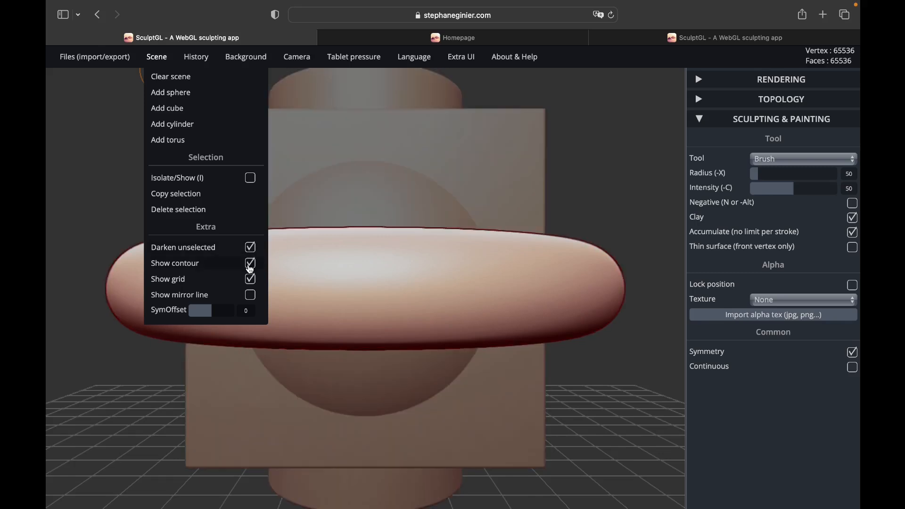
click(250, 266)
click(250, 266)
click(250, 266)
Hide and show the floor grid to compare, leaving it visible.
click(252, 279)
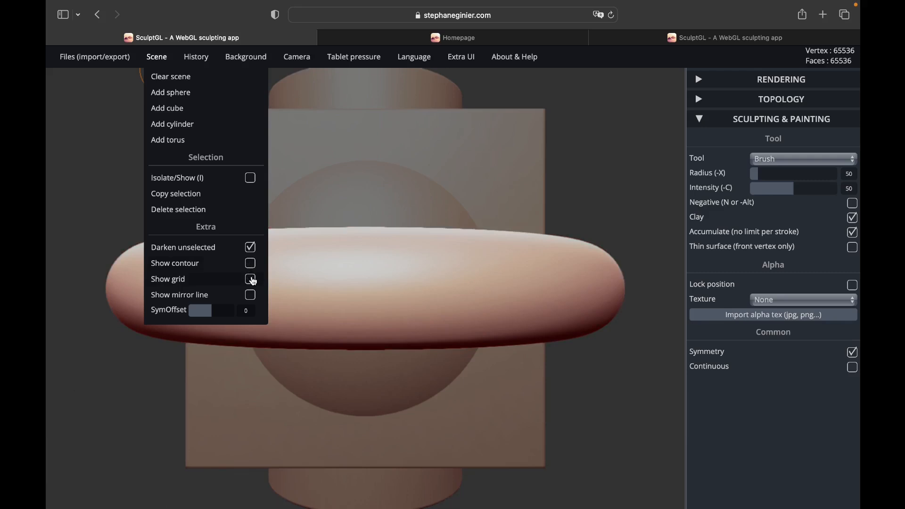
click(252, 280)
click(252, 280)
click(253, 280)
Turn on the mirror line for the selected torus.
click(250, 295)
click(251, 295)
click(250, 295)
click(250, 295)
click(250, 295)
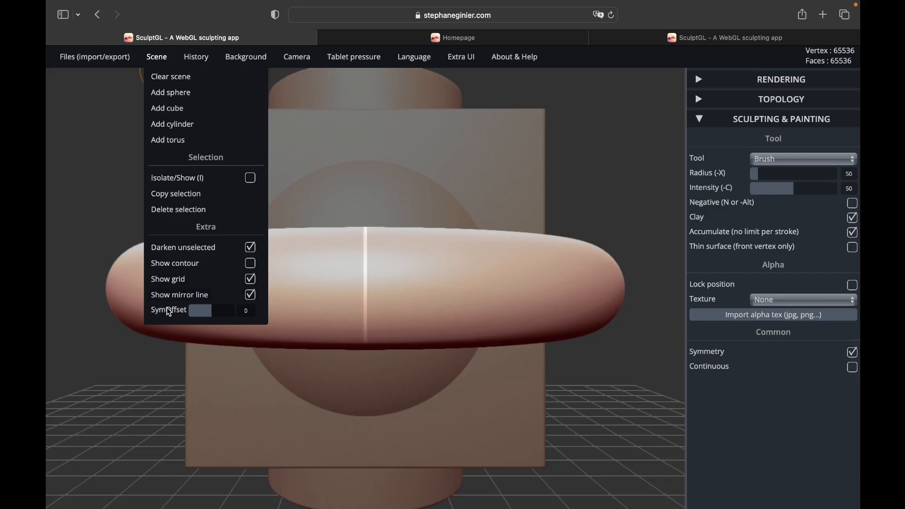
Shift the torus's symmetry offset to -0.03 and reset it to 0.
click(205, 311)
mouse_move(205, 311)
mouse_down()
mouse_move(218, 311)
mouse_move(190, 314)
mouse_move(211, 311)
mouse_up()
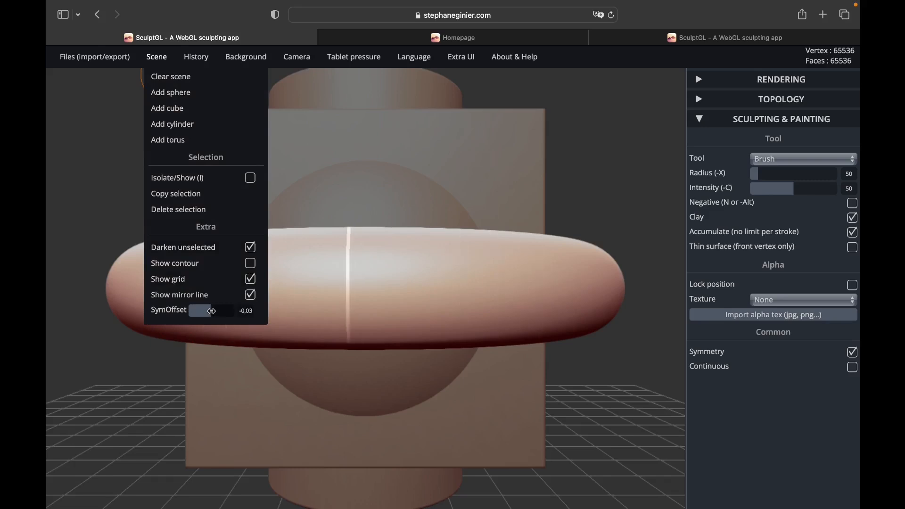
click(251, 308)
key(BackSpace)
key(BackSpace)
key(BackSpace)
key(BackSpace)
key(BackSpace)
text(0)
key(Return)
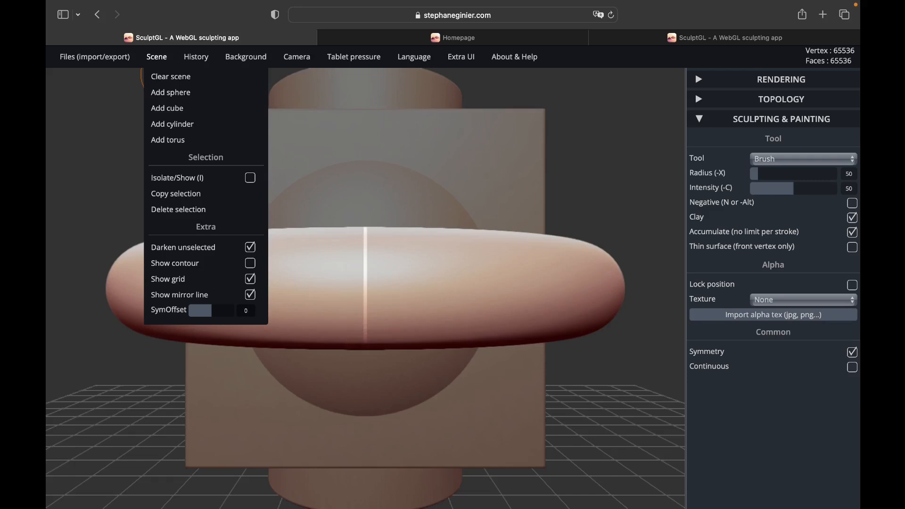
Undo the recent scene changes and redo them until the sphere, cube, cylinder and torus are all back.
mouse_move(197, 64)
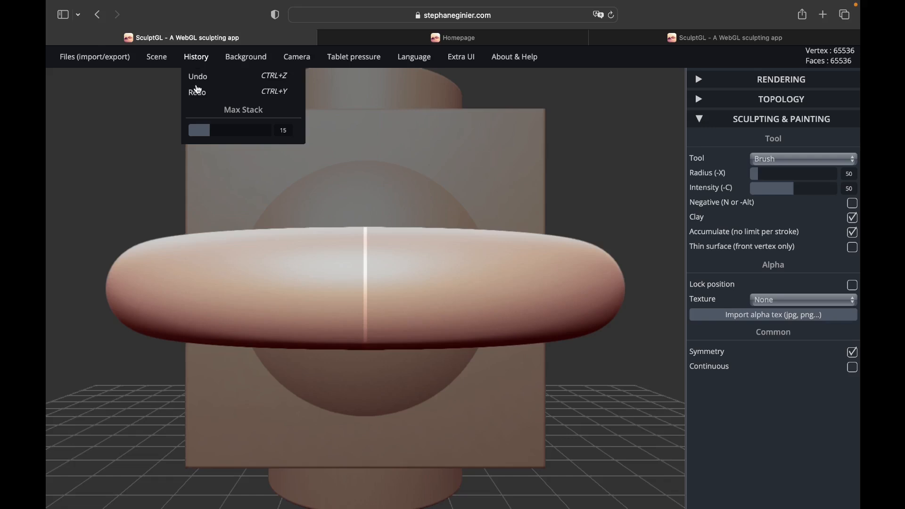
click(198, 78)
click(198, 92)
key(ctrl+z)
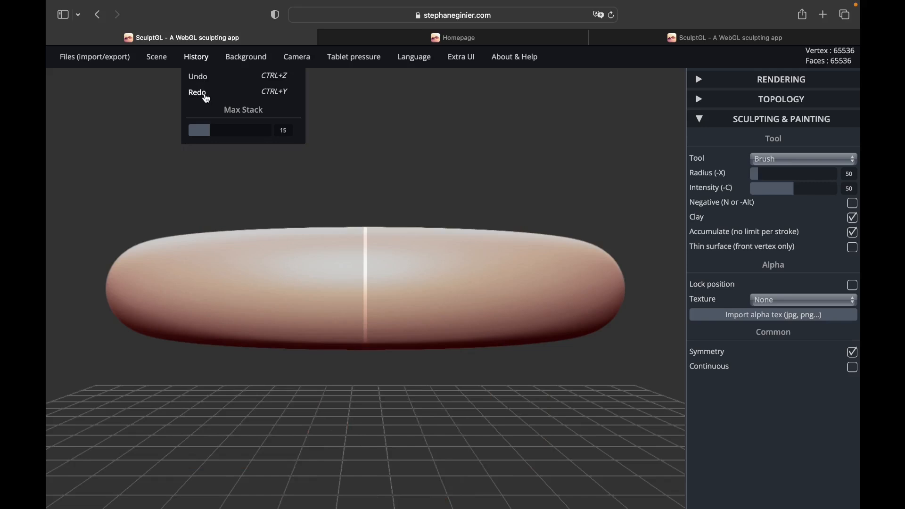
click(206, 94)
click(206, 94)
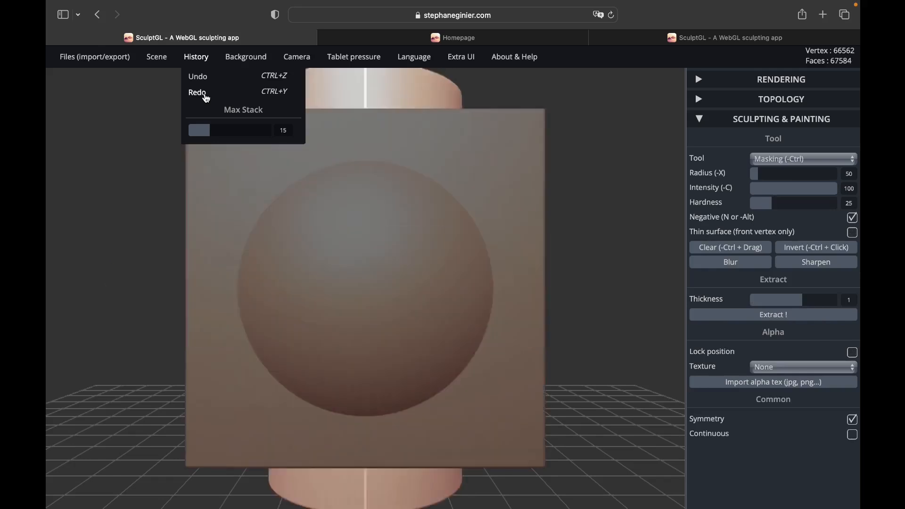
click(206, 95)
click(206, 94)
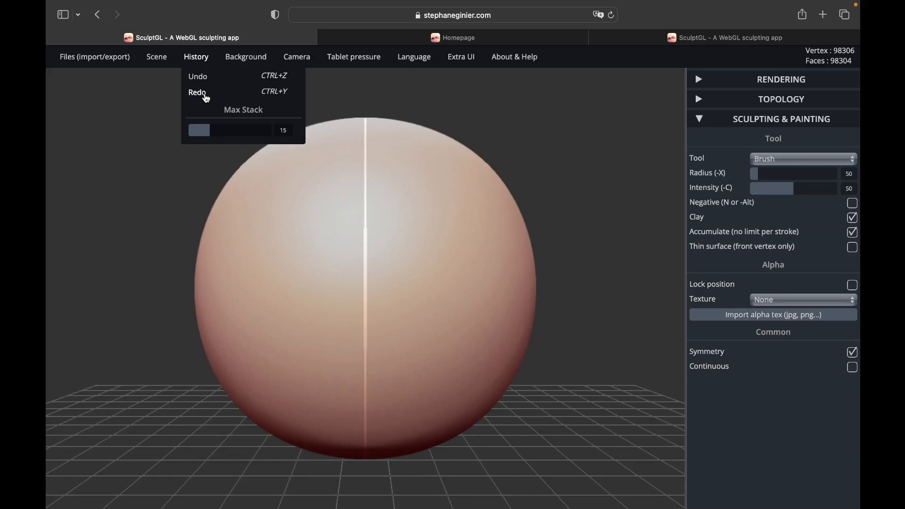
click(206, 94)
click(206, 94)
click(206, 94)
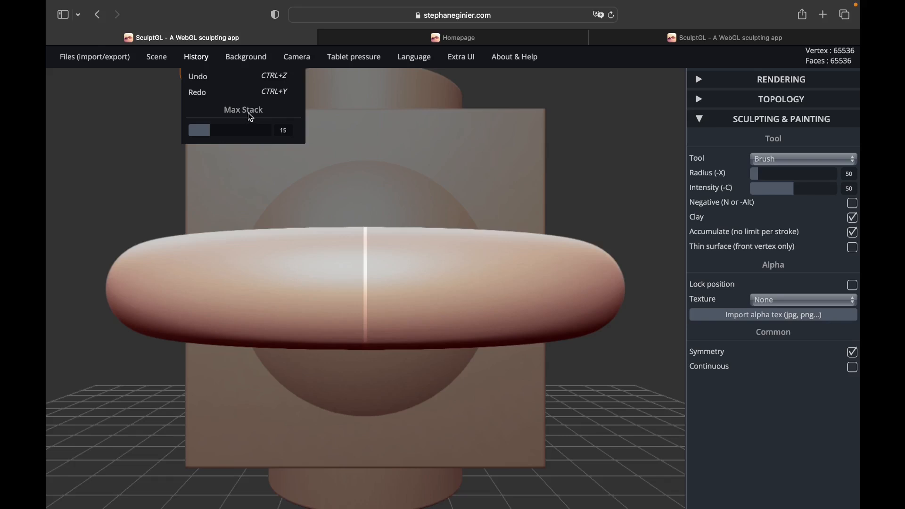
Lower the Max Stack limit of the undo history.
drag(231, 126, 188, 132)
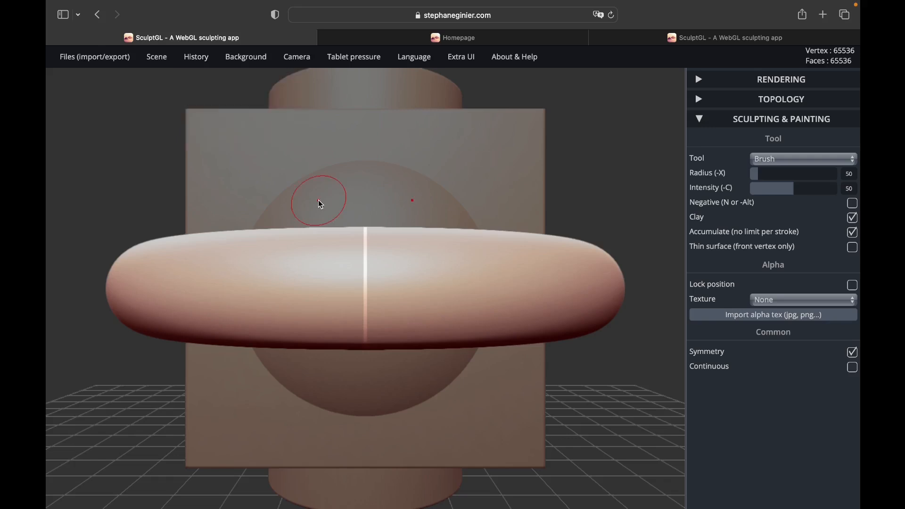
Paint five short, slanted mask strokes side by side across the front of the torus.
ctrl+drag(263, 269, 238, 319)
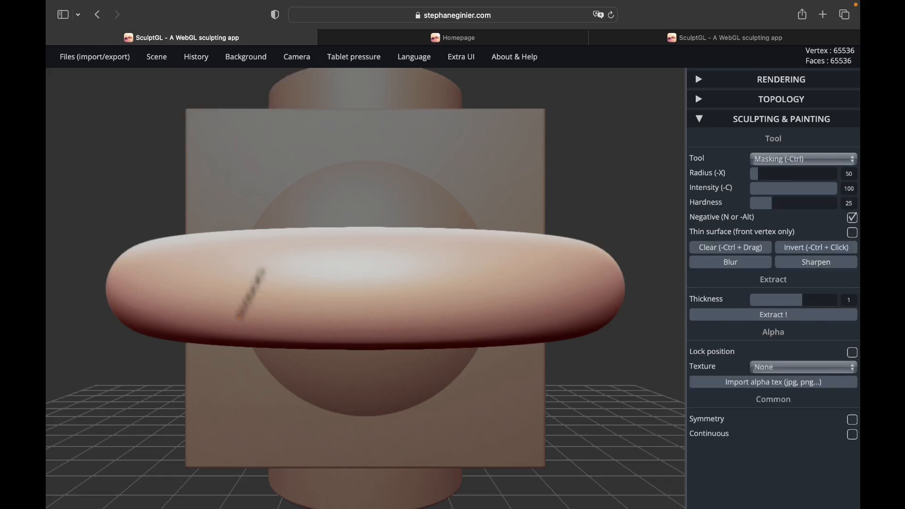
ctrl+drag(322, 268, 303, 315)
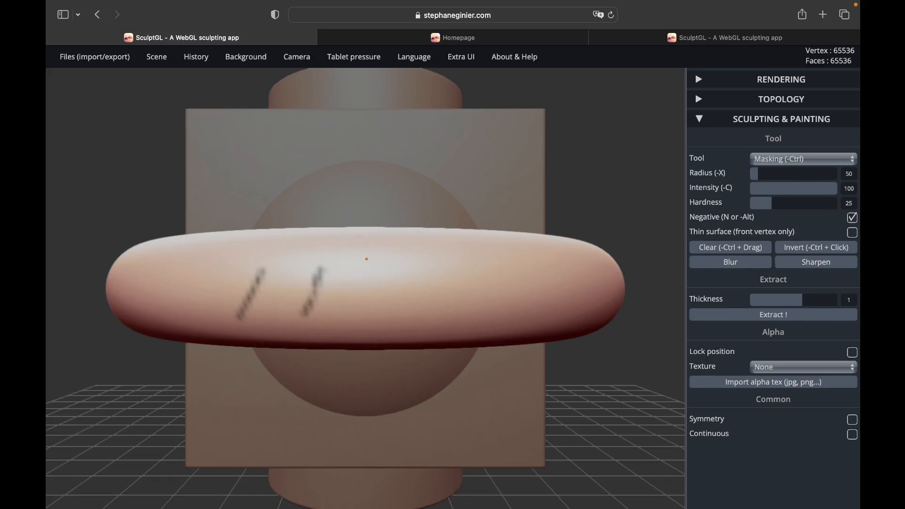
ctrl+drag(365, 261, 348, 315)
ctrl+drag(404, 277, 396, 322)
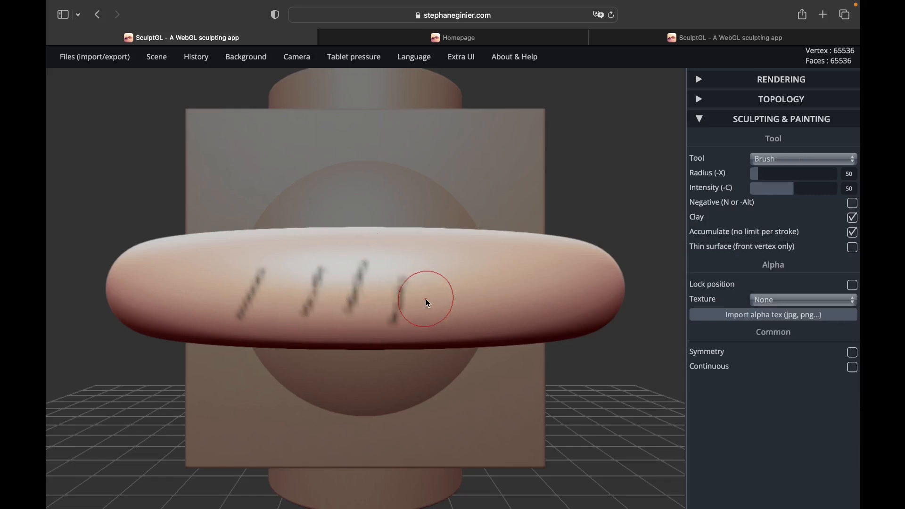
ctrl+drag(450, 271, 442, 313)
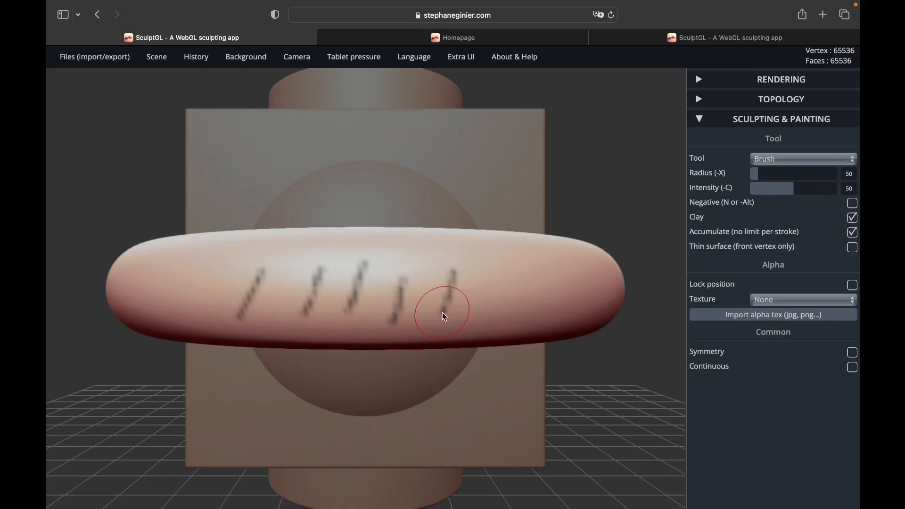
Undo the last three mask strokes on the torus.
key(ctrl+z)
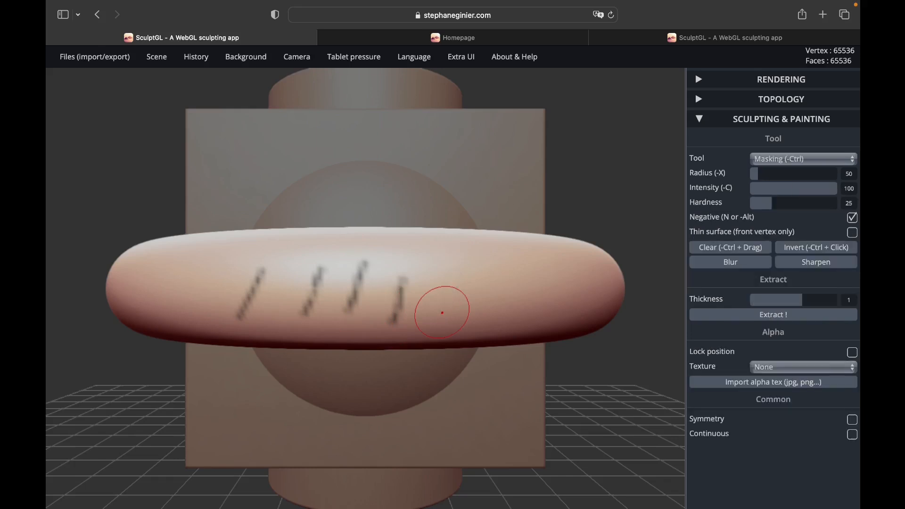
key(ctrl+z)
key(ctrl+z)
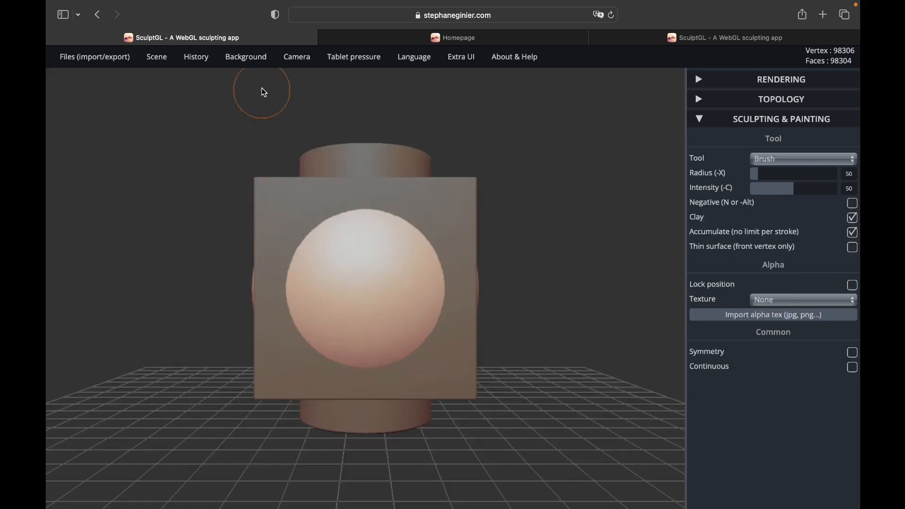
Change the background type to Environment and orbit the view to see it around the model.
mouse_move(252, 62)
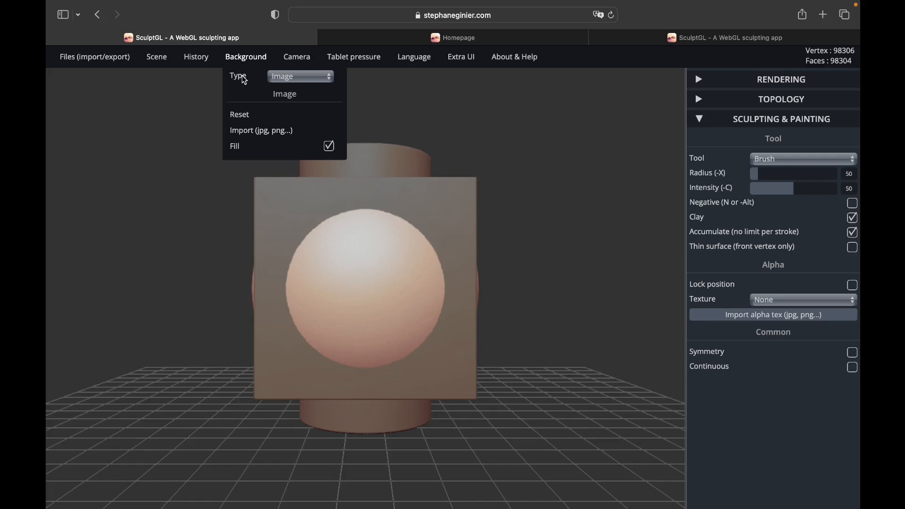
click(278, 79)
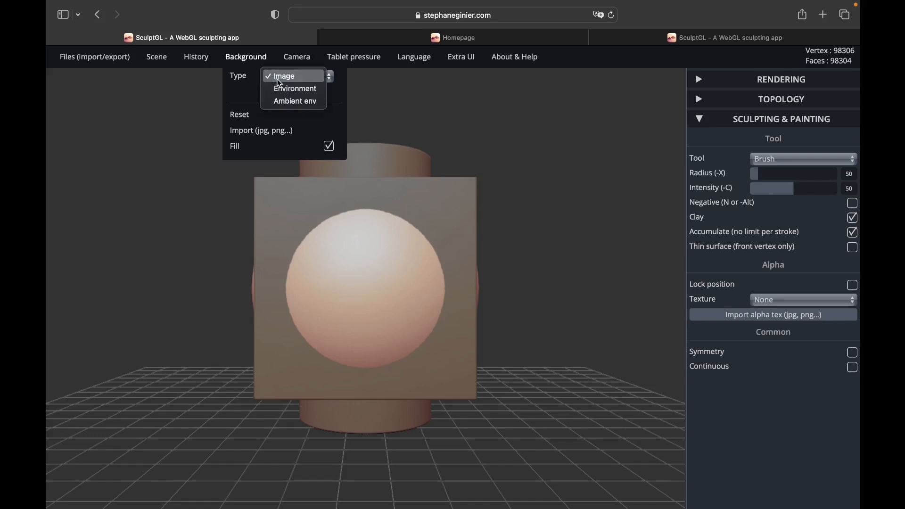
click(281, 89)
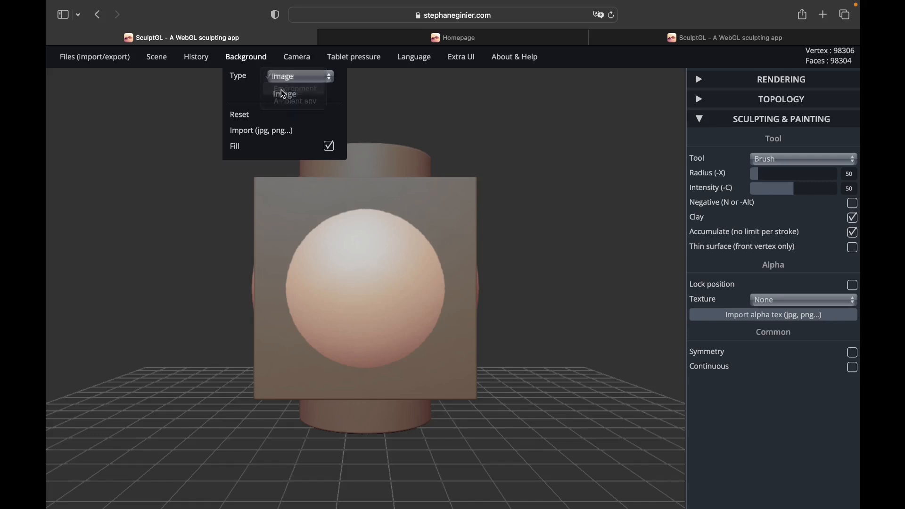
drag(473, 140, 281, 100)
Switch the background type to Ambient env and orbit around the model.
click(293, 76)
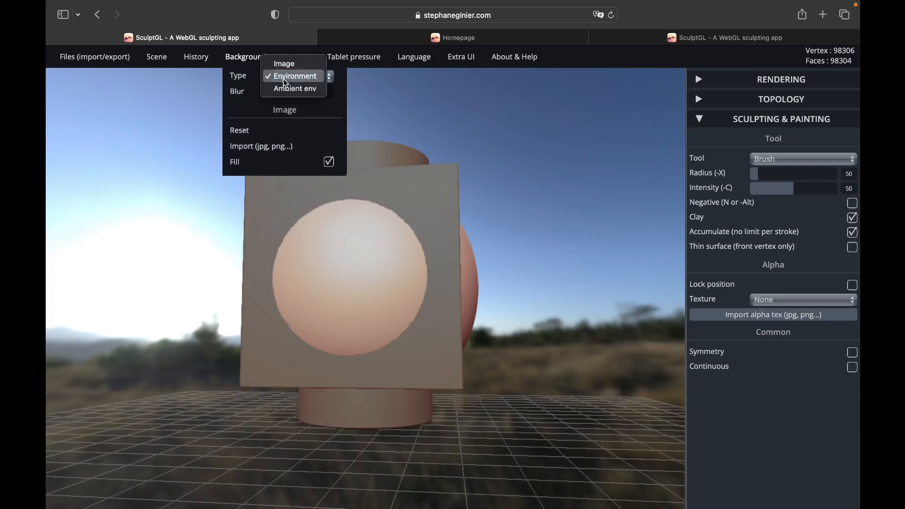
click(293, 88)
mouse_move(550, 177)
mouse_down()
mouse_move(344, 304)
mouse_move(253, 206)
mouse_move(478, 216)
mouse_move(537, 157)
mouse_move(515, 207)
mouse_up()
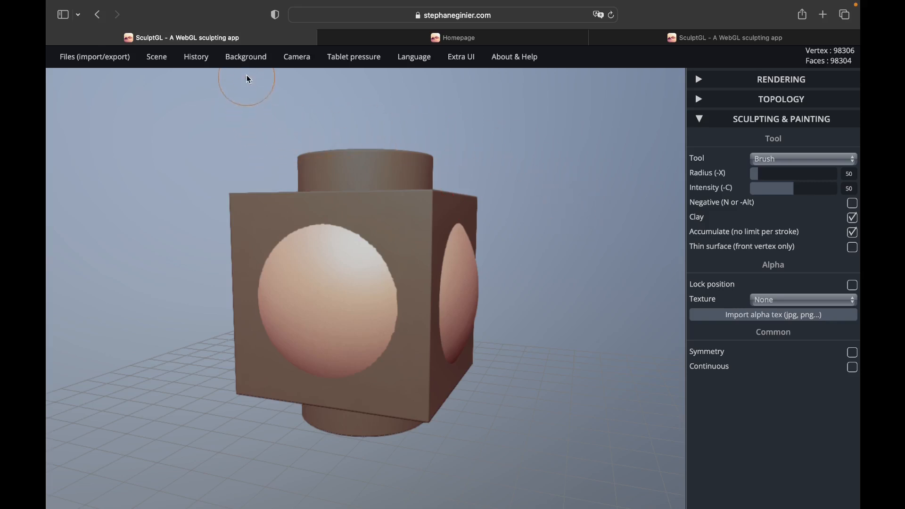
Set the background type back to Image and import House.jpg from the desktop as the background picture.
mouse_move(249, 61)
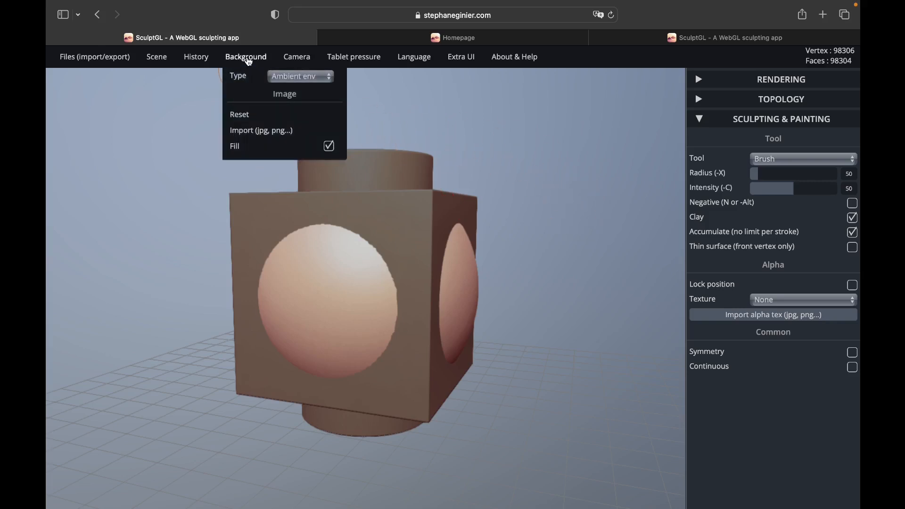
click(282, 76)
click(277, 52)
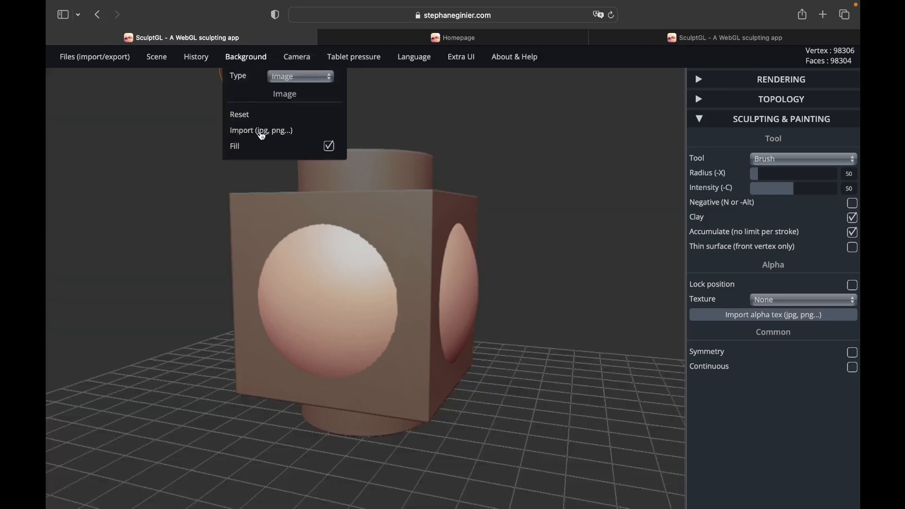
click(262, 133)
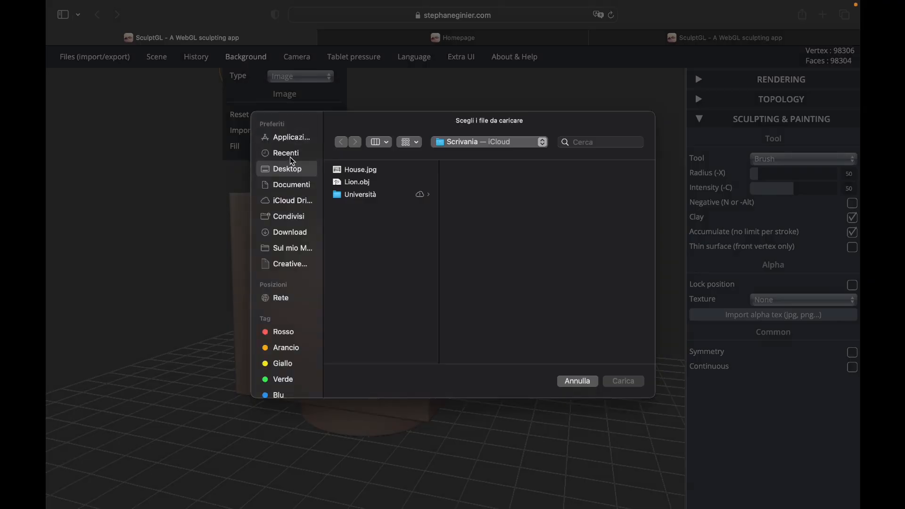
click(352, 171)
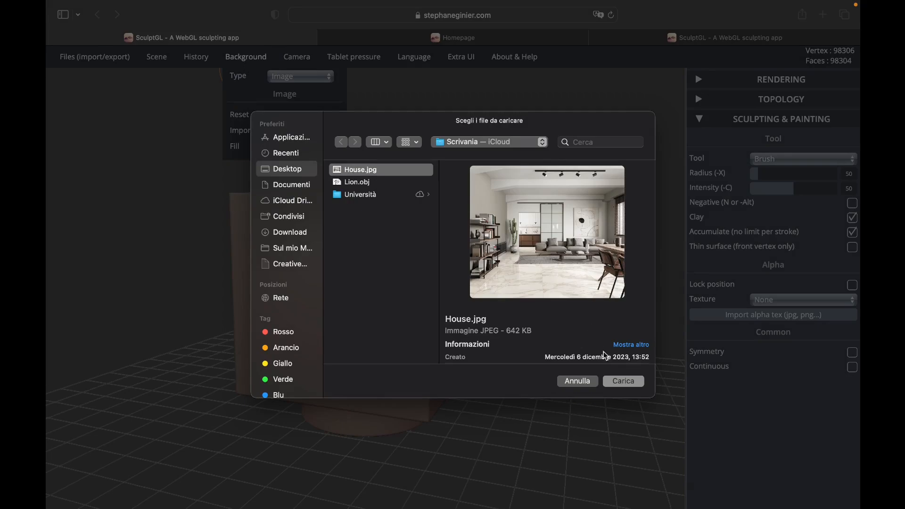
click(622, 382)
mouse_move(547, 220)
mouse_down()
mouse_move(505, 247)
mouse_move(301, 207)
mouse_move(452, 181)
mouse_move(378, 333)
mouse_move(213, 225)
mouse_move(242, 196)
mouse_up()
Turn the background image's Fill option off and on again, and reset the background.
mouse_move(245, 57)
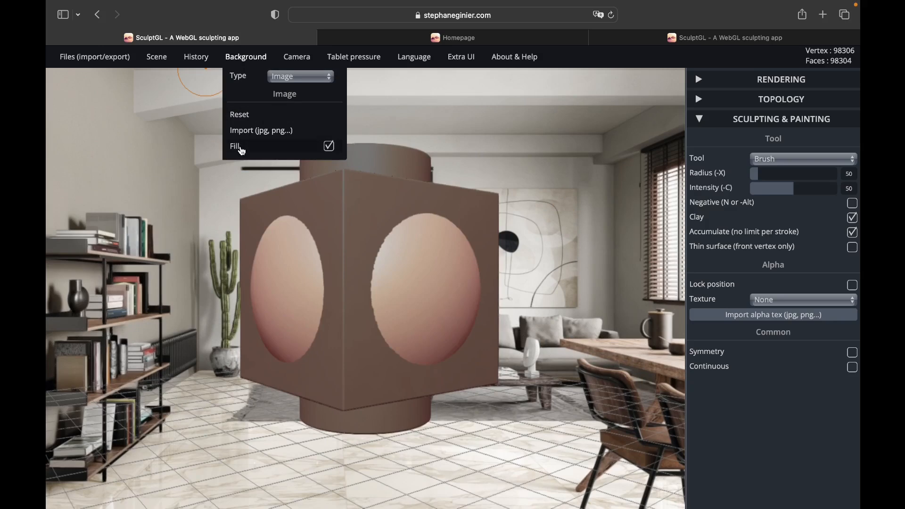
click(329, 147)
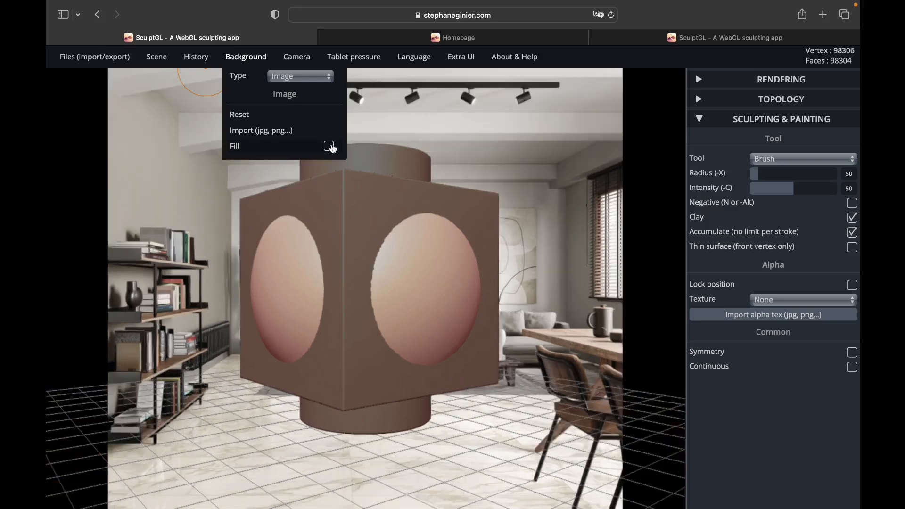
click(328, 147)
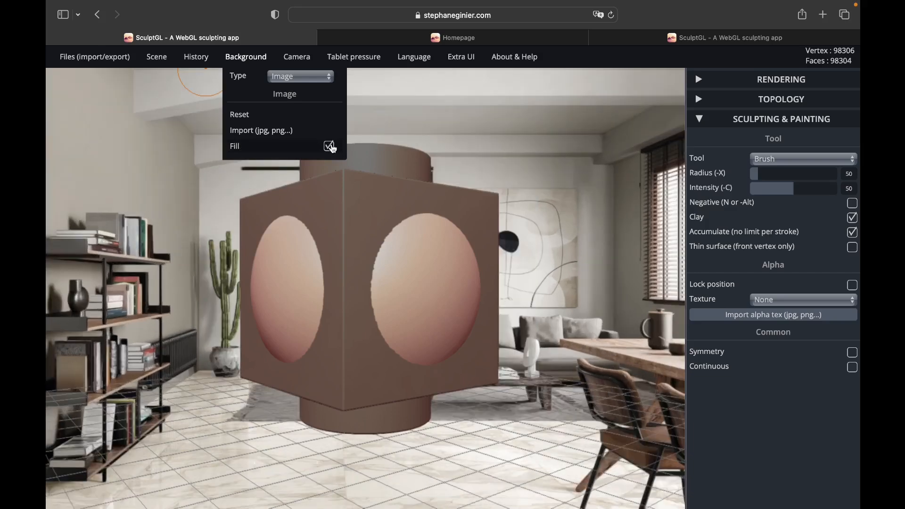
click(238, 115)
View the model through the camera's reset, front, left and top presets.
click(305, 64)
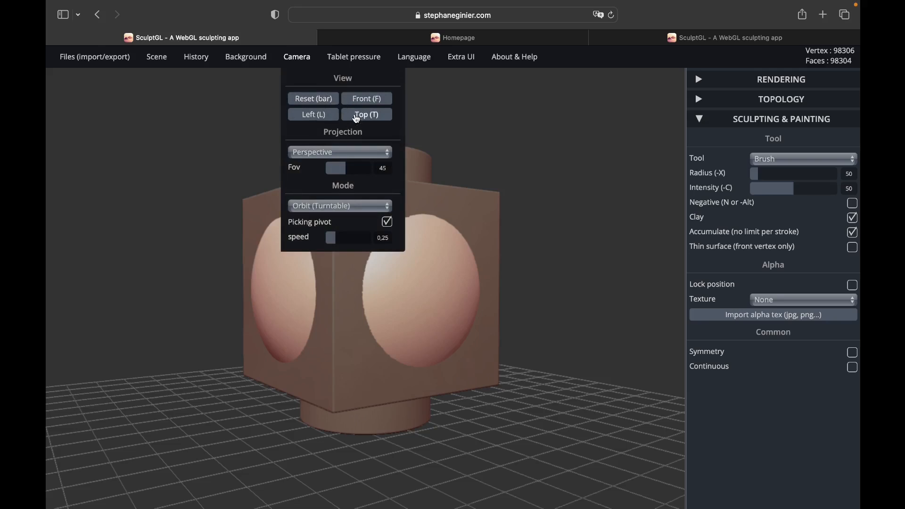
click(328, 103)
click(355, 100)
click(313, 118)
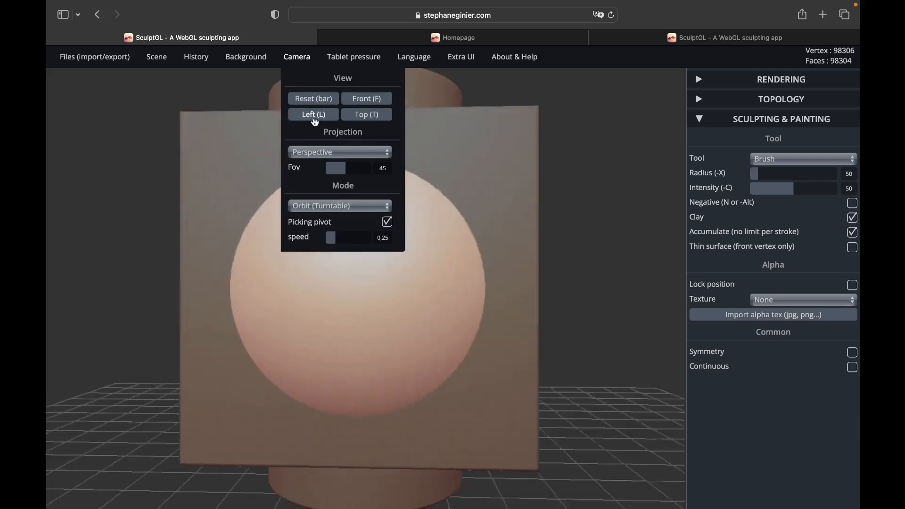
click(366, 115)
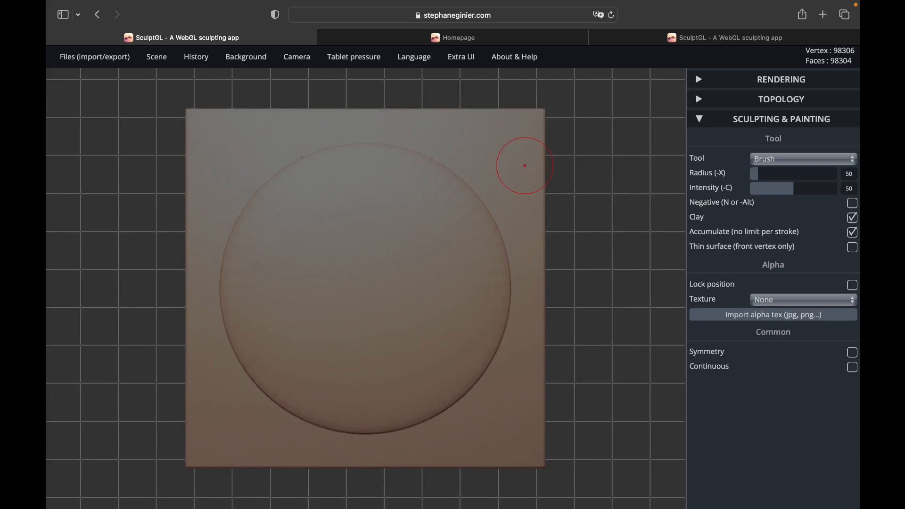
Cycle through the front, left and top views with the view shortcuts, return to front and orbit to a corner of the cube.
key(f)
key(l)
key(t)
key(f)
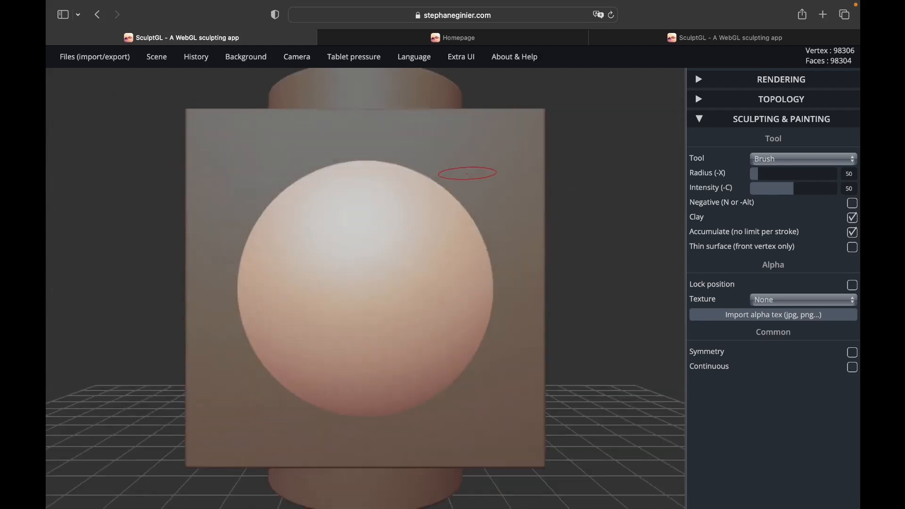
mouse_move(467, 174)
right_down()
mouse_move(430, 210)
mouse_move(515, 214)
mouse_move(558, 168)
mouse_move(511, 167)
mouse_move(471, 203)
mouse_move(514, 243)
mouse_move(570, 235)
mouse_move(603, 172)
mouse_move(441, 191)
mouse_move(453, 282)
mouse_move(539, 262)
mouse_move(443, 247)
mouse_move(561, 232)
mouse_move(489, 236)
right_up()
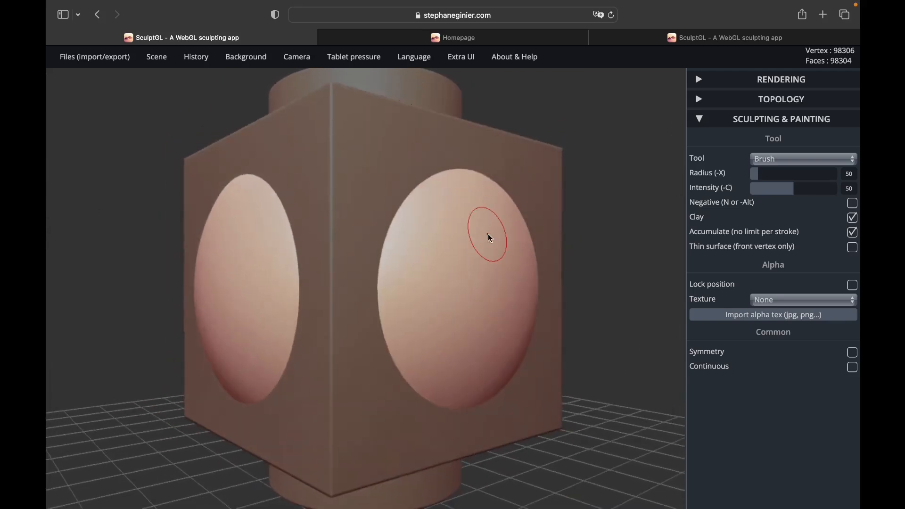
Reset the camera and orbit around the model to view it from several sides.
mouse_move(298, 57)
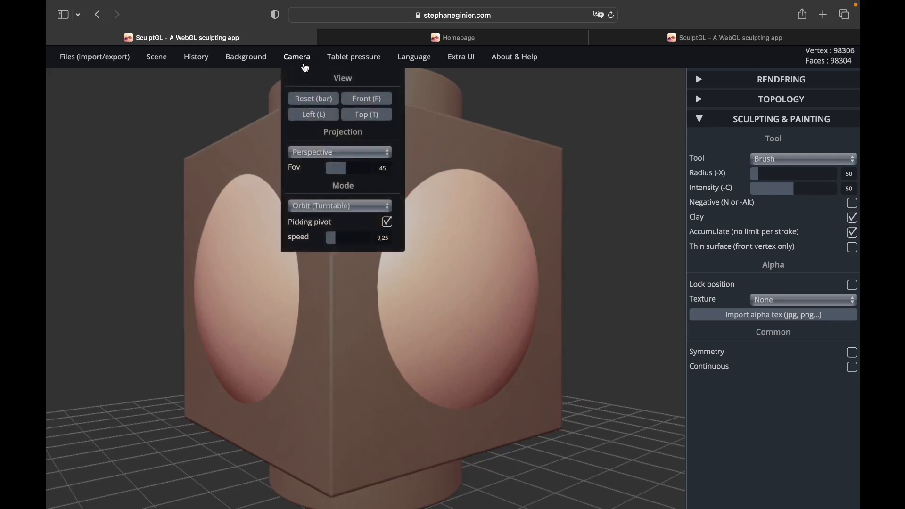
click(304, 99)
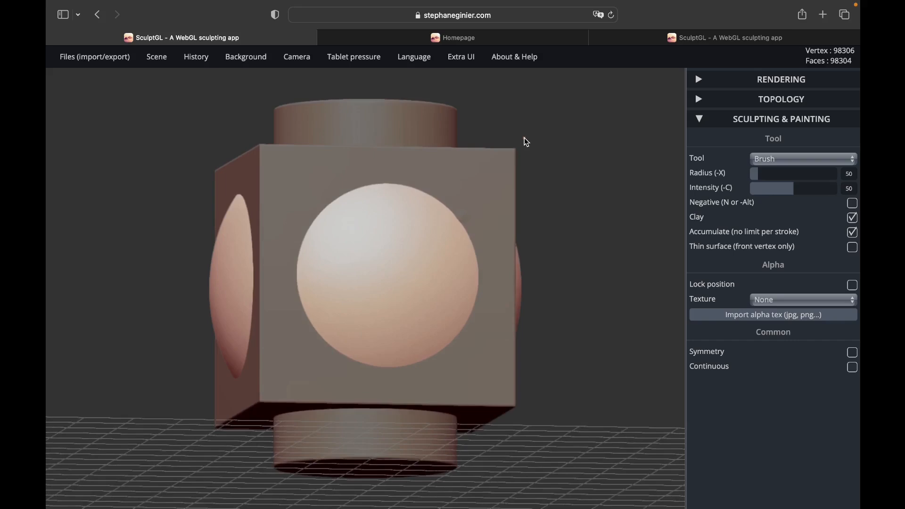
right_drag(523, 138, 482, 154)
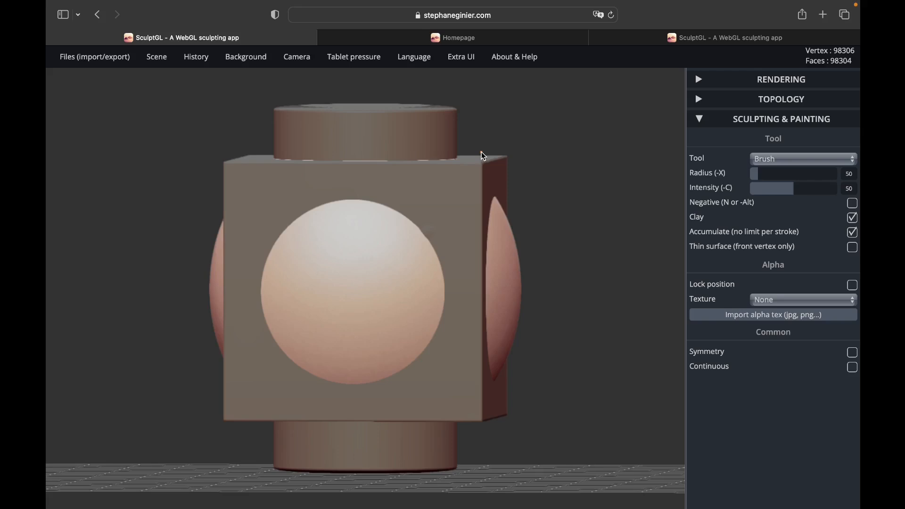
right_drag(482, 152, 360, 189)
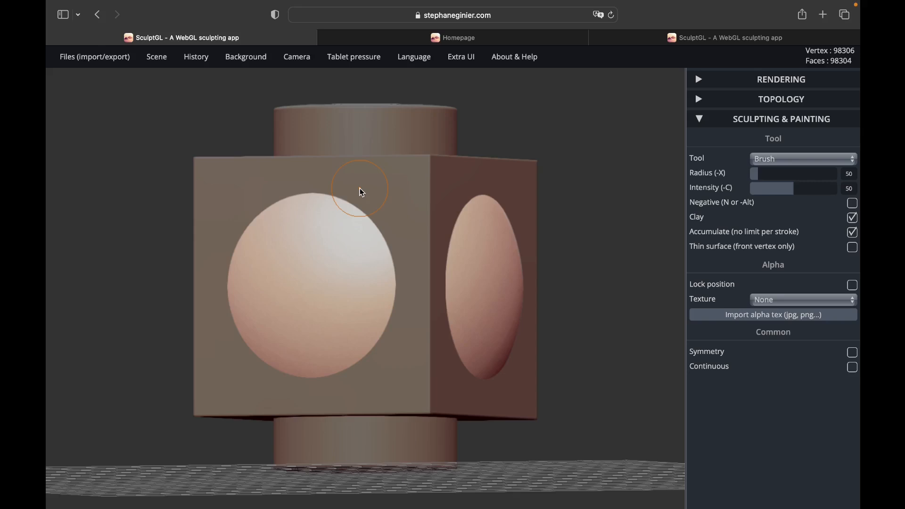
Switch the interface language to русский and back to english.
mouse_move(362, 65)
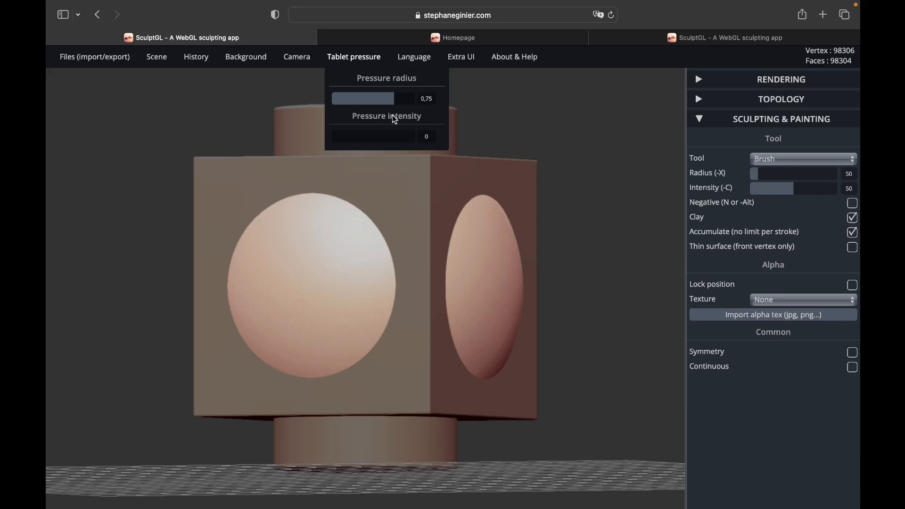
mouse_move(417, 63)
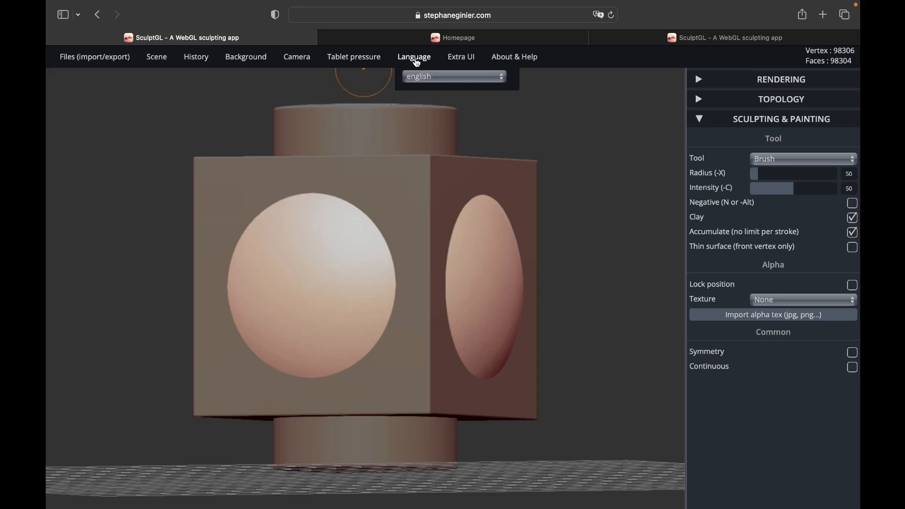
click(421, 76)
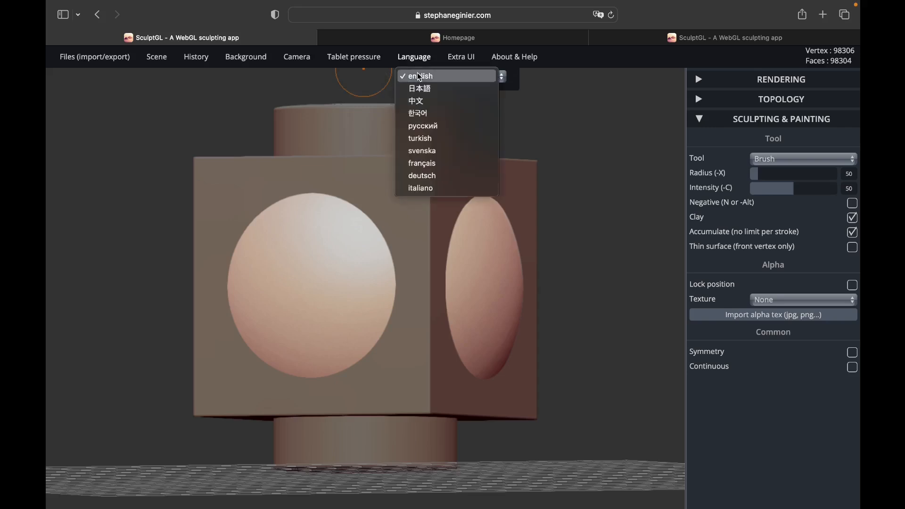
click(422, 126)
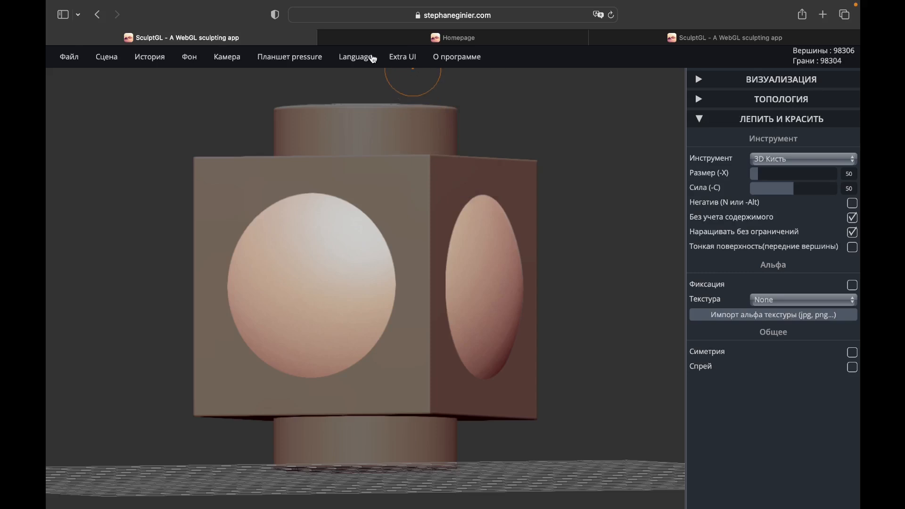
click(377, 75)
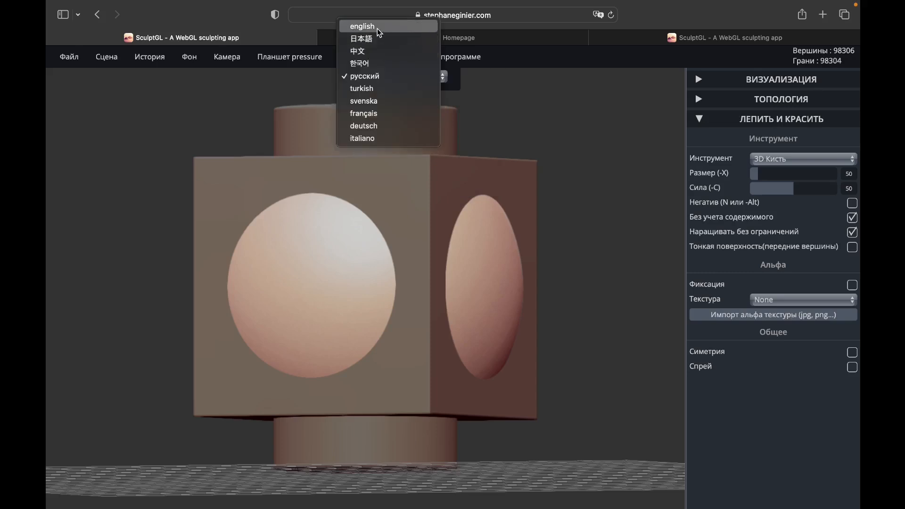
click(377, 28)
Try a blue overall interface colour and settle on the light green #88b387.
mouse_move(464, 58)
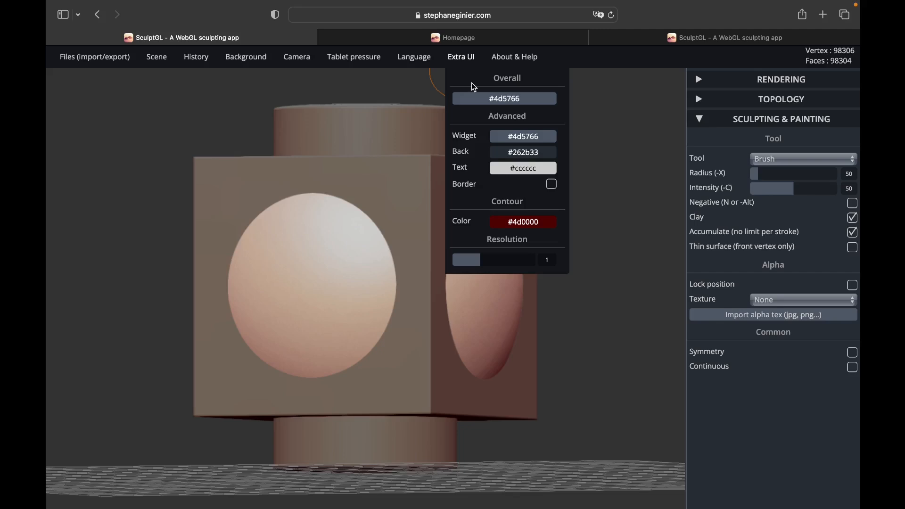
click(471, 98)
click(488, 121)
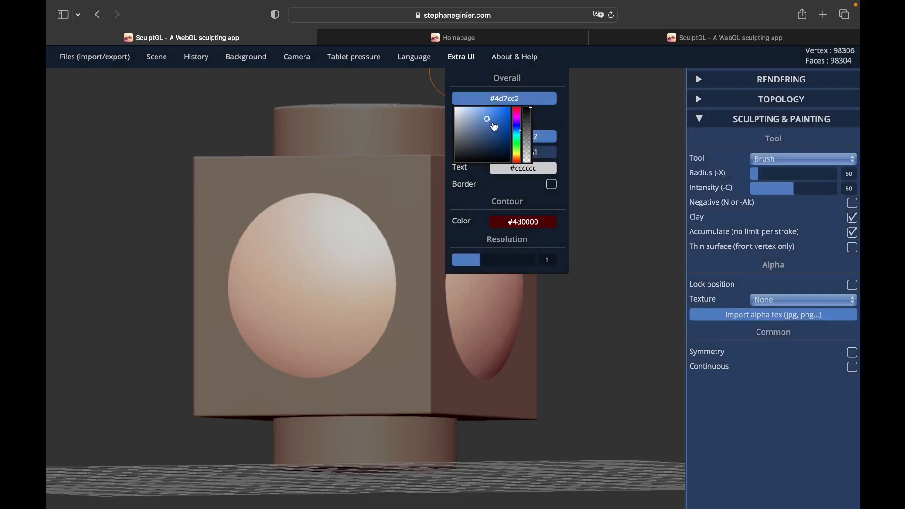
click(499, 128)
click(518, 146)
click(466, 129)
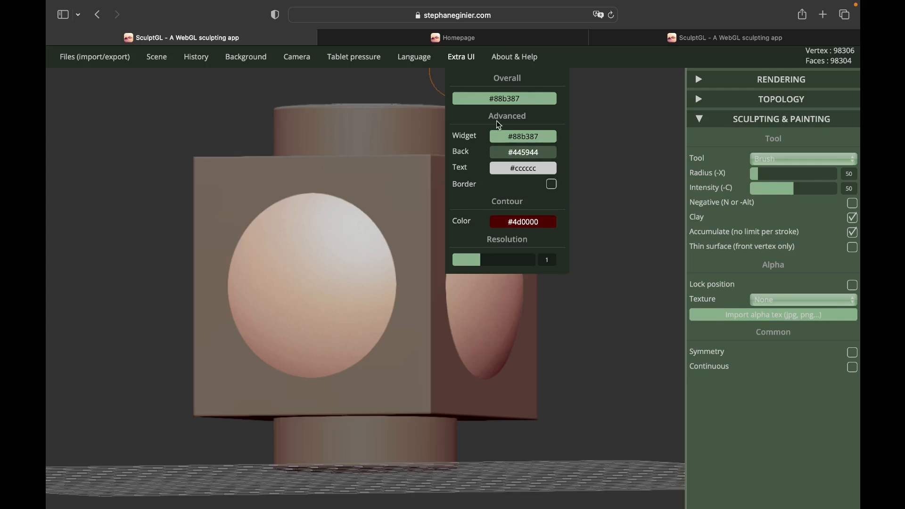
Set the interface's widget colour to dark green #023002 and pick new colours for its background and text.
click(495, 136)
click(545, 190)
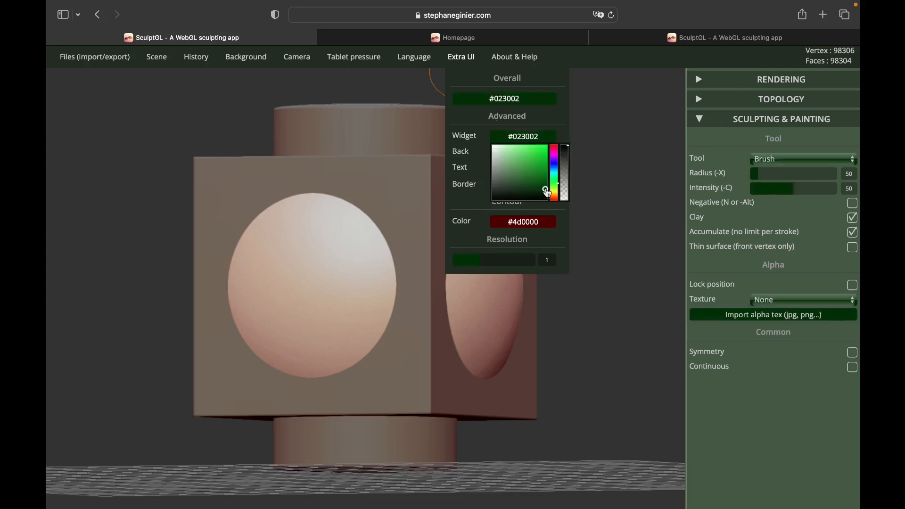
click(508, 152)
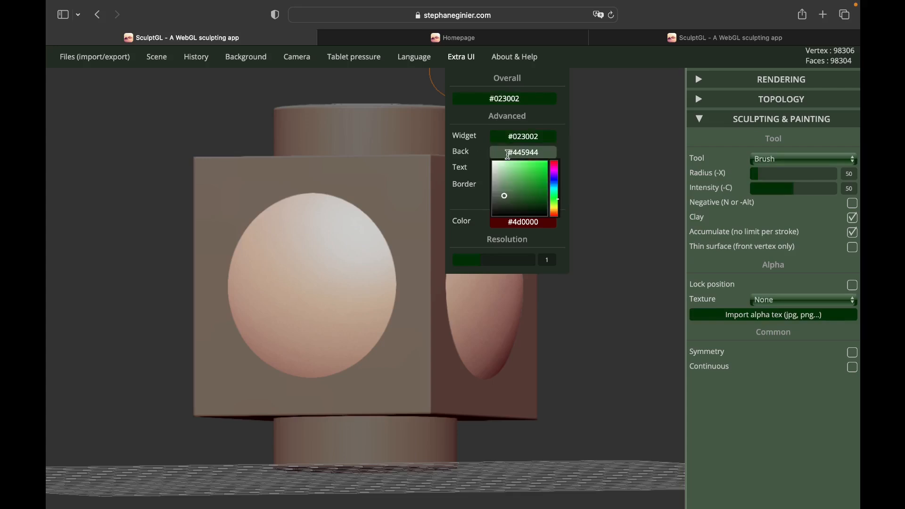
click(553, 177)
click(522, 178)
mouse_move(500, 169)
click(530, 193)
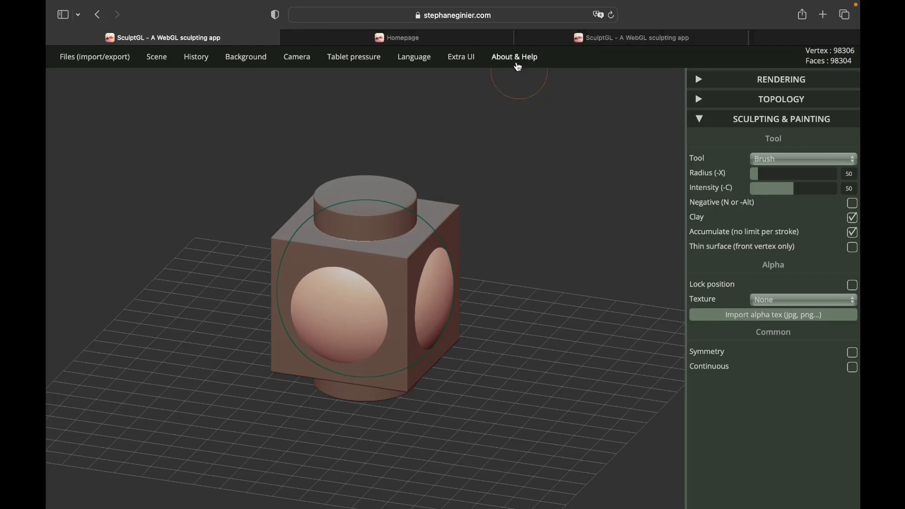
Open the SculptGL help homepage, read through its description and main features, and switch to the other open SculptGL page.
click(517, 63)
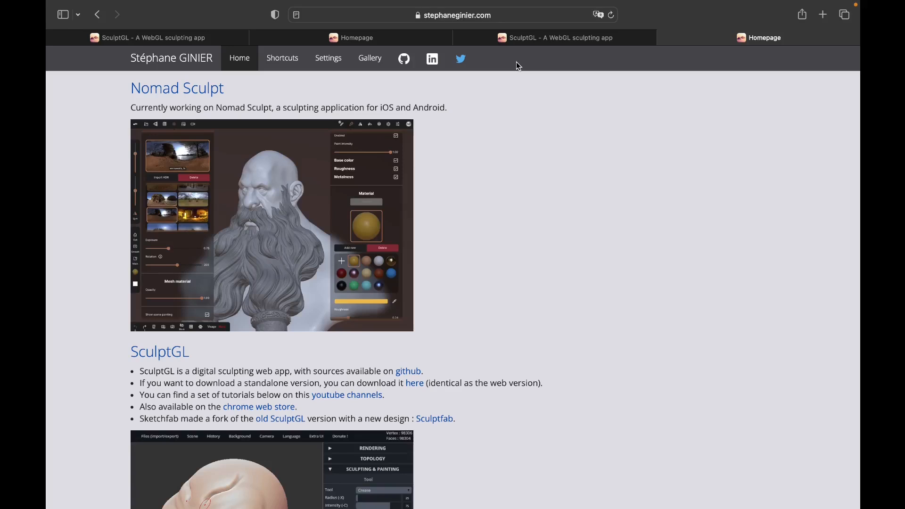
scroll(536, 200, down, 5)
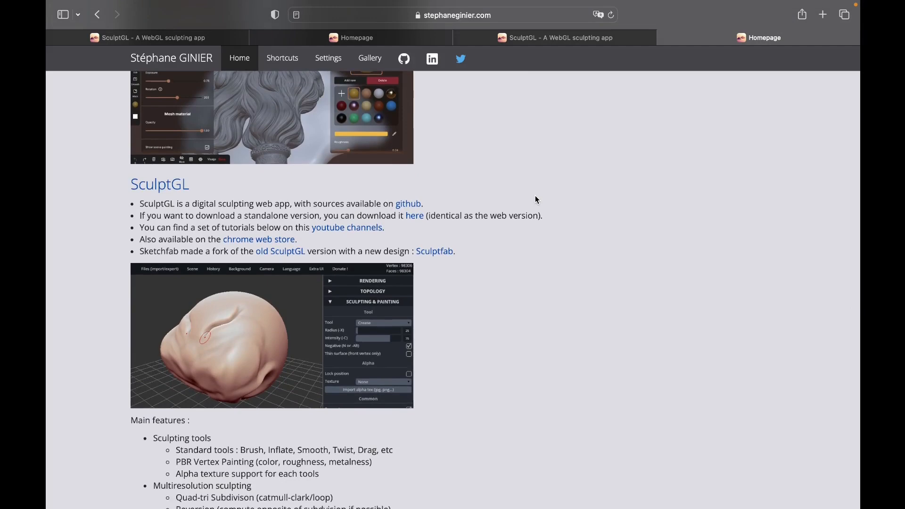
scroll(535, 196, down, 3)
scroll(537, 199, down, 1)
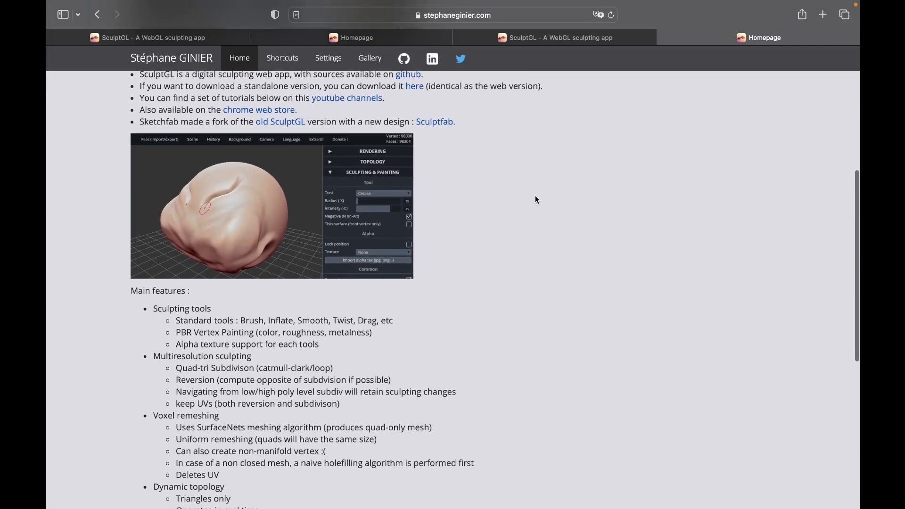
scroll(537, 200, down, 1)
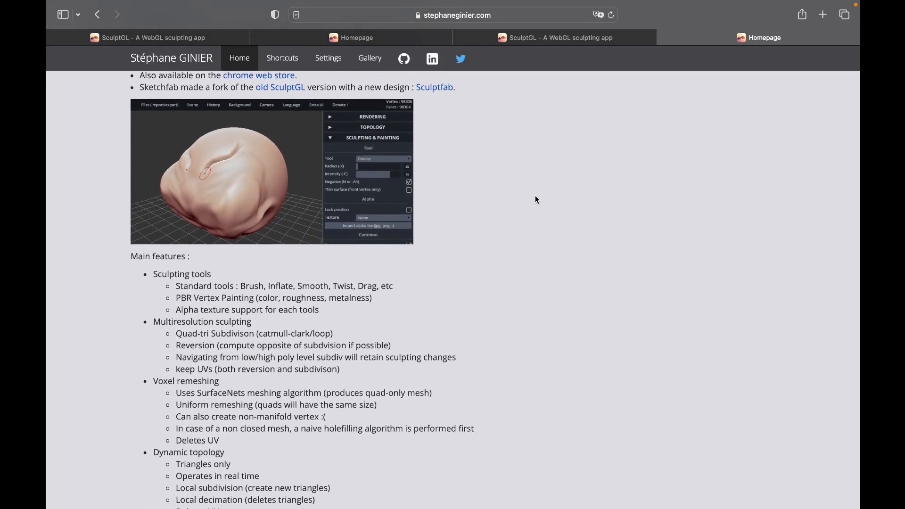
scroll(536, 200, up, 4)
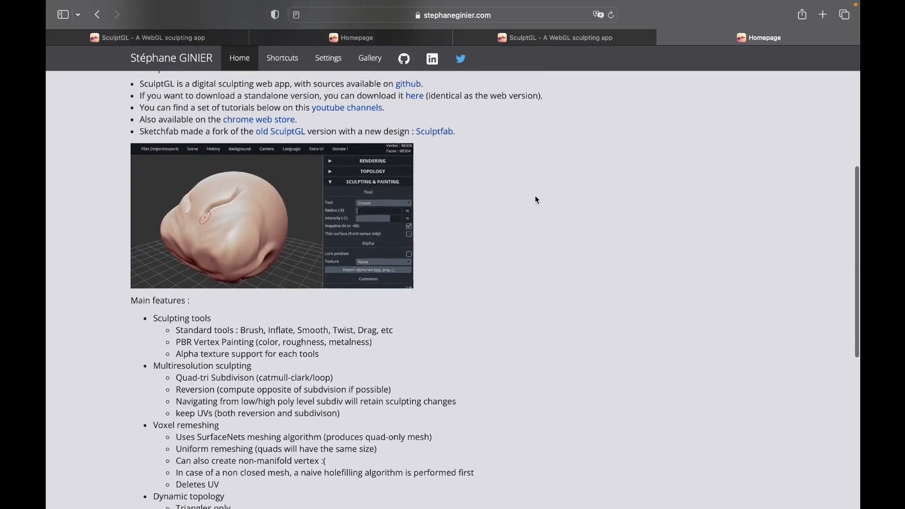
scroll(536, 200, up, 5)
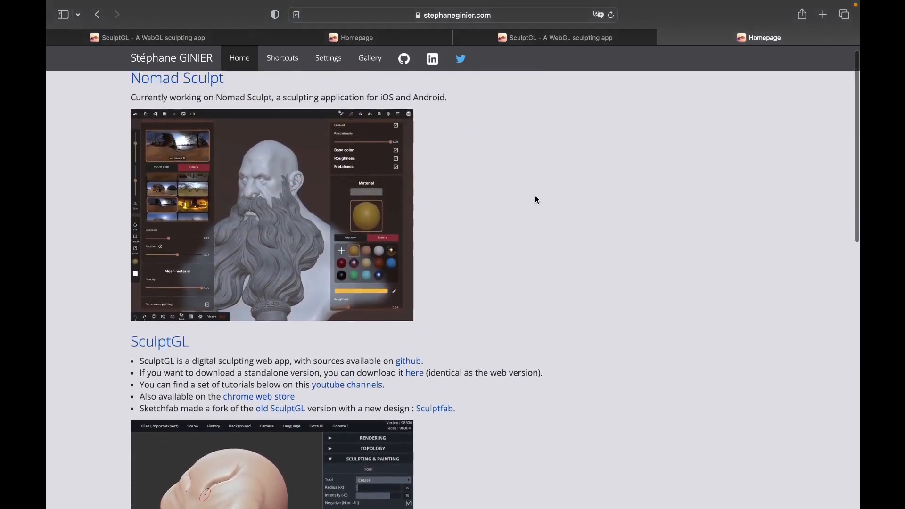
scroll(535, 200, up, 1)
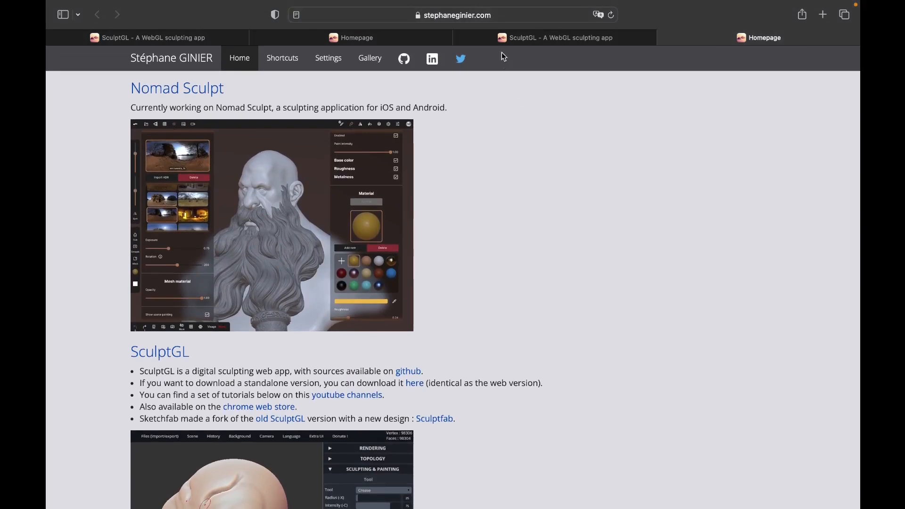
click(500, 40)
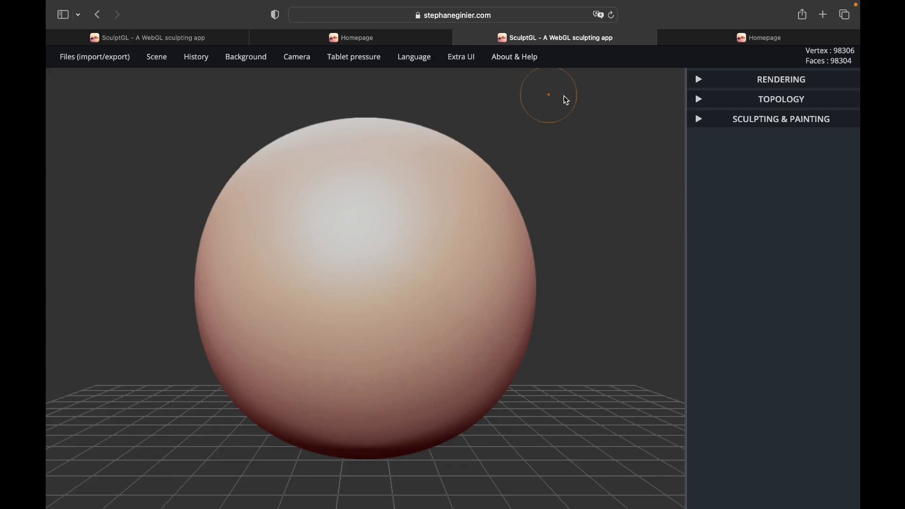